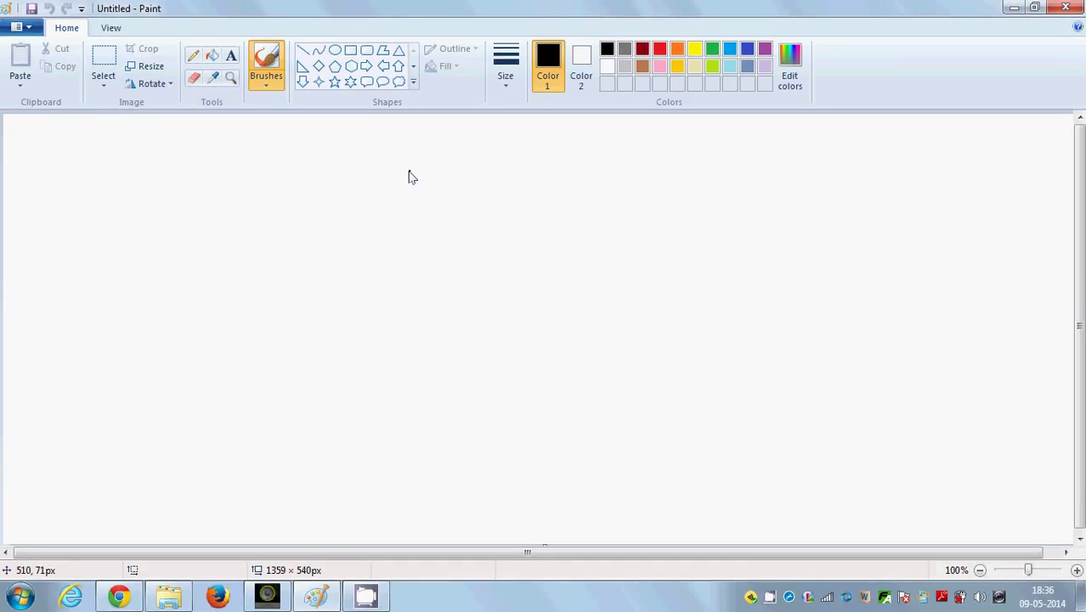
- Select the basic brush and set its line thickness
{"action": "left_click", "coordinate": [269, 85]}
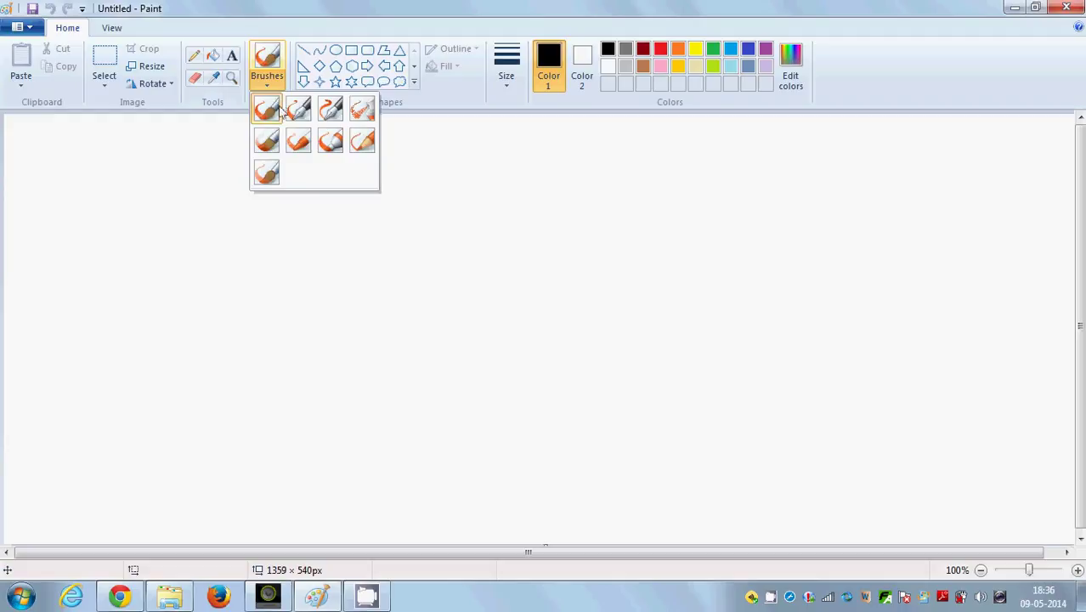
{"action": "left_click", "coordinate": [266, 109]}
{"action": "left_click", "coordinate": [508, 74]}
{"action": "left_click", "coordinate": [534, 142]}
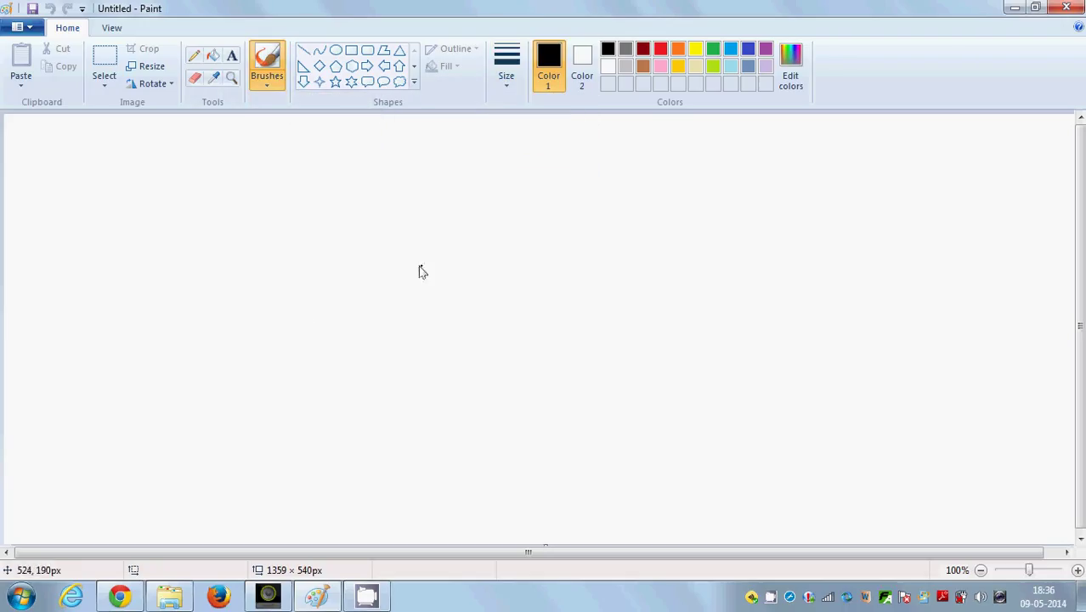
- Draw the curved roofline, the back end down to the bottom corner, and the first wheel with arch
{"action": "left_click_drag", "start_coordinate": [363, 262], "coordinate": [606, 248]}
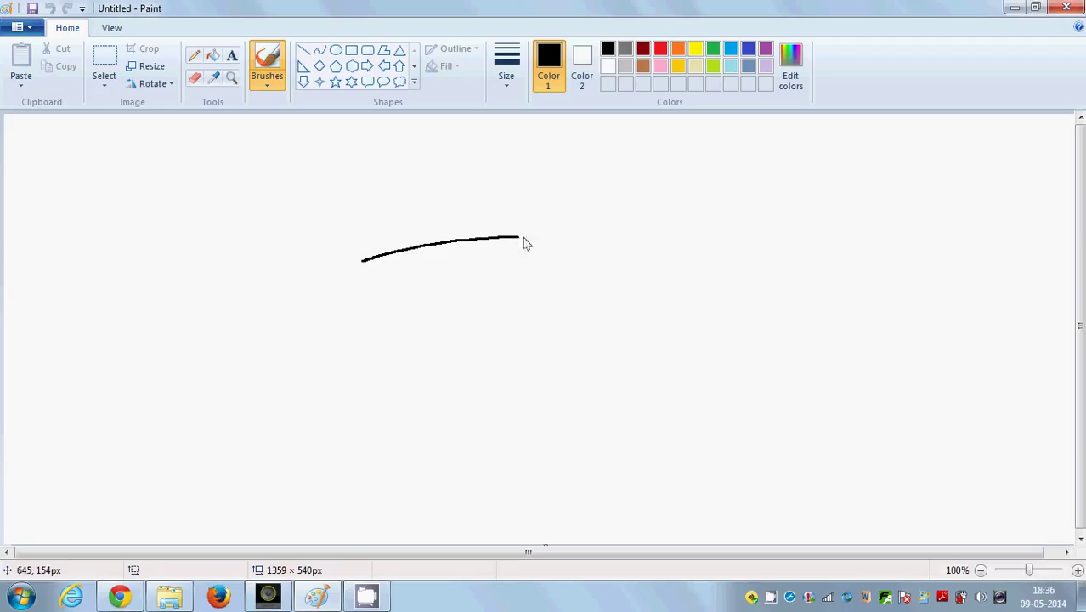
{"action": "left_click_drag", "start_coordinate": [664, 272], "coordinate": [665, 270]}
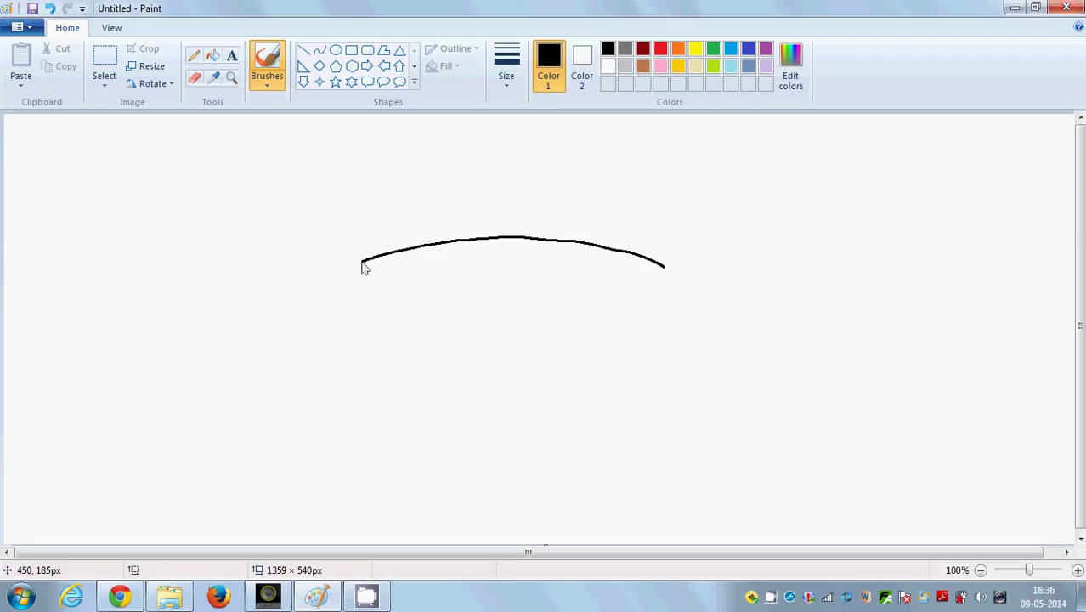
{"action": "left_click_drag", "start_coordinate": [361, 265], "coordinate": [349, 389]}
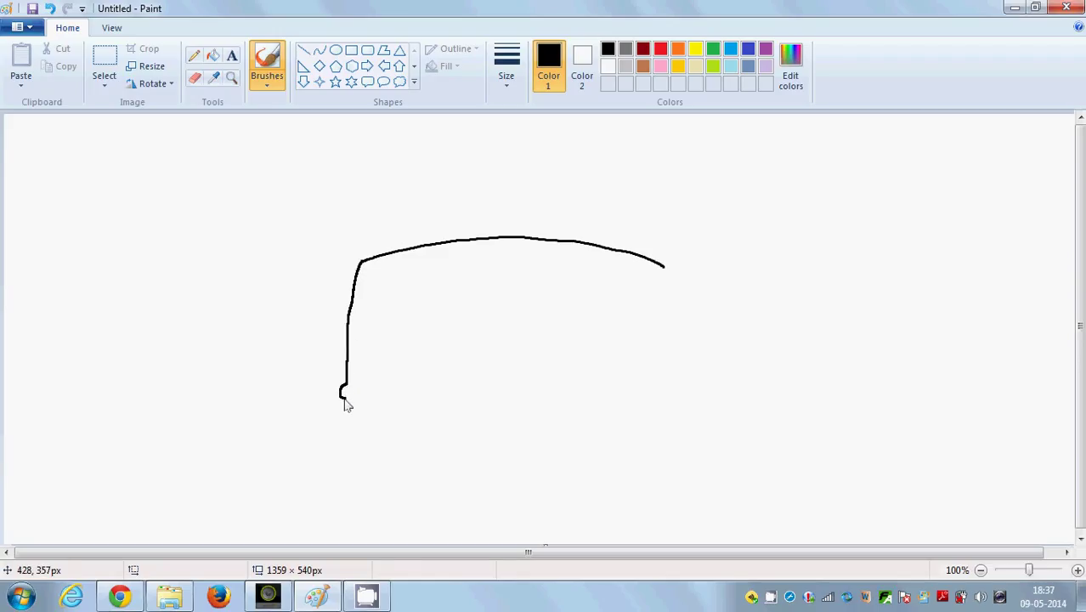
{"action": "mouse_move", "coordinate": [346, 411]}
{"action": "left_mouse_down"}
{"action": "mouse_move", "coordinate": [346, 429]}
{"action": "mouse_move", "coordinate": [378, 440]}
{"action": "mouse_move", "coordinate": [454, 433]}
{"action": "mouse_move", "coordinate": [447, 423]}
{"action": "mouse_move", "coordinate": [426, 413]}
{"action": "mouse_move", "coordinate": [415, 435]}
{"action": "mouse_move", "coordinate": [430, 459]}
{"action": "left_mouse_up"}
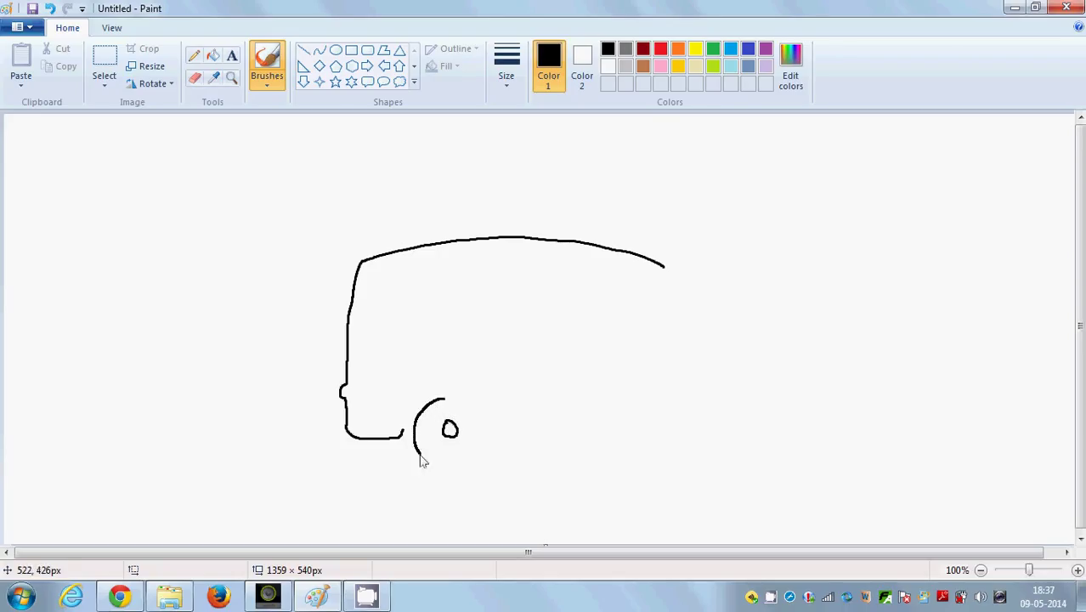
{"action": "mouse_move", "coordinate": [440, 400]}
{"action": "left_mouse_down"}
{"action": "mouse_move", "coordinate": [472, 403]}
{"action": "mouse_move", "coordinate": [488, 425]}
{"action": "mouse_move", "coordinate": [484, 445]}
{"action": "mouse_move", "coordinate": [432, 460]}
{"action": "mouse_move", "coordinate": [407, 416]}
{"action": "mouse_move", "coordinate": [421, 399]}
{"action": "mouse_move", "coordinate": [474, 395]}
{"action": "mouse_move", "coordinate": [496, 425]}
{"action": "left_mouse_up"}
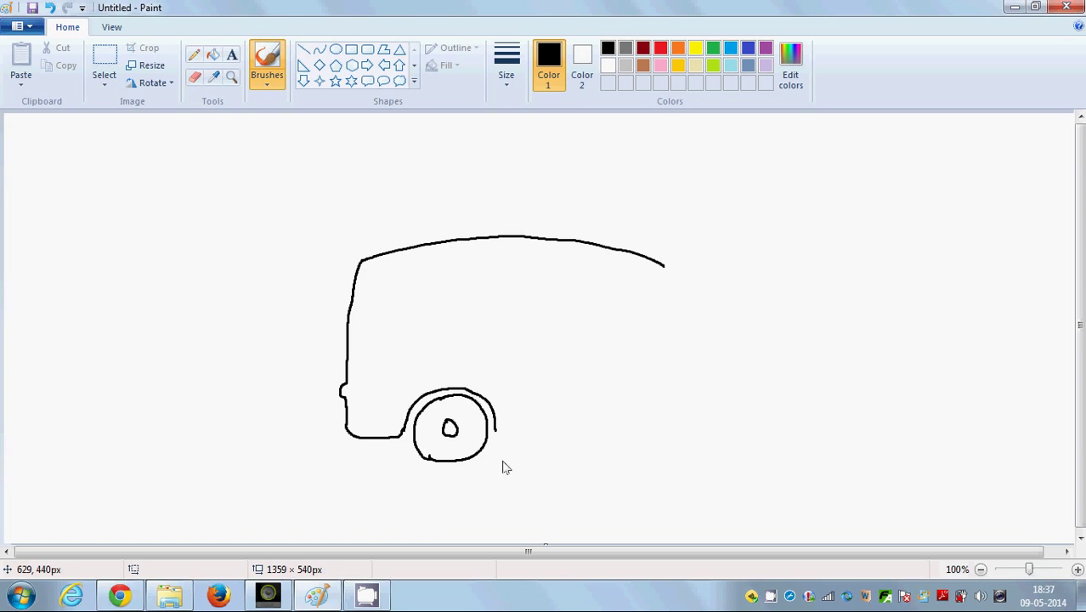
{"action": "left_click_drag", "start_coordinate": [496, 425], "coordinate": [489, 430]}
- Draw the bottom edge past the wheel and the front end's top corner and edge
{"action": "left_click", "coordinate": [546, 473]}
{"action": "left_click_drag", "start_coordinate": [500, 435], "coordinate": [609, 431]}
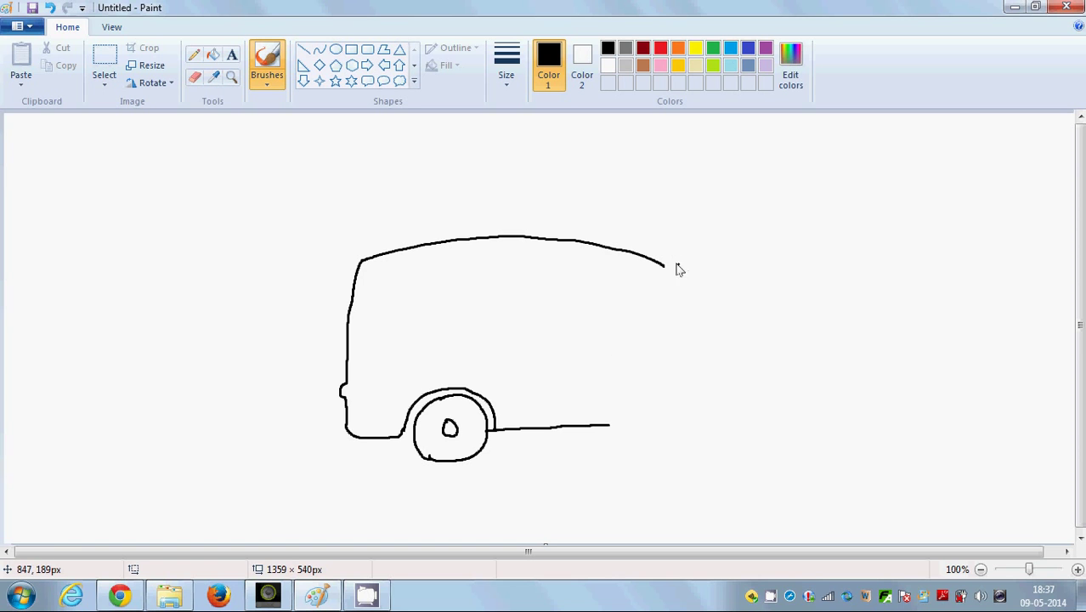
{"action": "left_click_drag", "start_coordinate": [659, 263], "coordinate": [695, 320]}
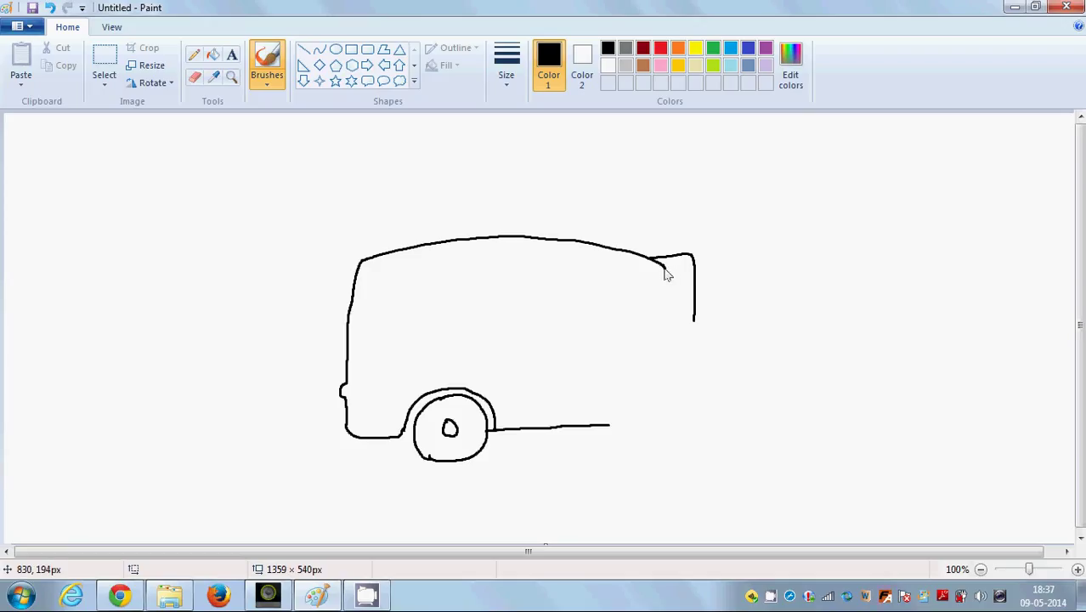
{"action": "left_click_drag", "start_coordinate": [667, 275], "coordinate": [663, 297]}
- Close off the windscreen, outline the small headlight and extend the front edge below it
{"action": "mouse_move", "coordinate": [668, 330]}
{"action": "left_mouse_down"}
{"action": "mouse_move", "coordinate": [703, 330]}
{"action": "mouse_move", "coordinate": [694, 348]}
{"action": "mouse_move", "coordinate": [709, 349]}
{"action": "mouse_move", "coordinate": [696, 325]}
{"action": "left_mouse_up"}
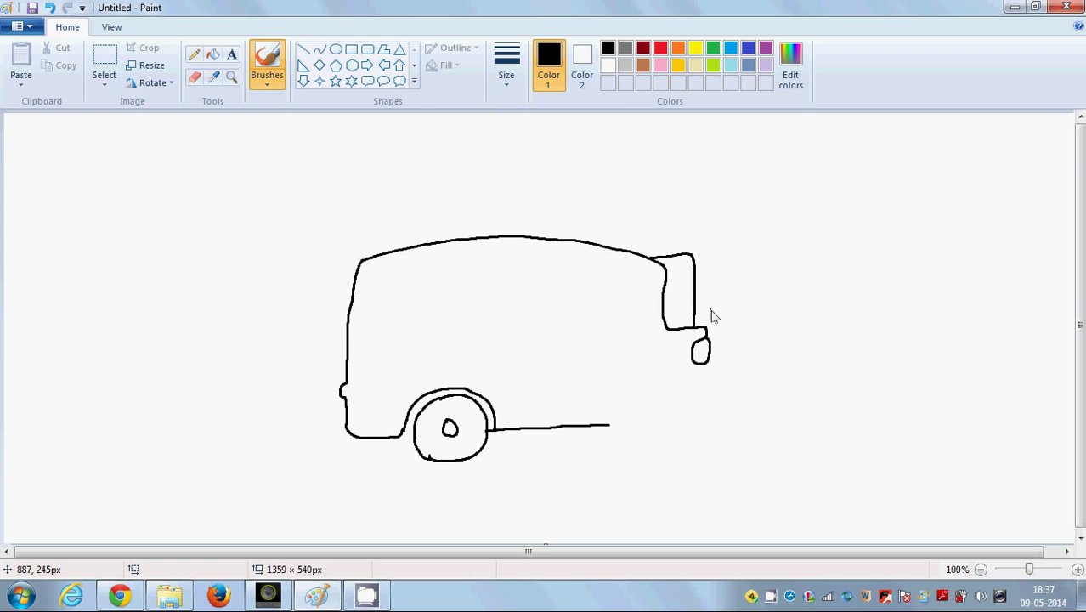
{"action": "left_click_drag", "start_coordinate": [656, 267], "coordinate": [695, 264]}
{"action": "left_click", "coordinate": [677, 392]}
{"action": "left_click_drag", "start_coordinate": [702, 383], "coordinate": [702, 403]}
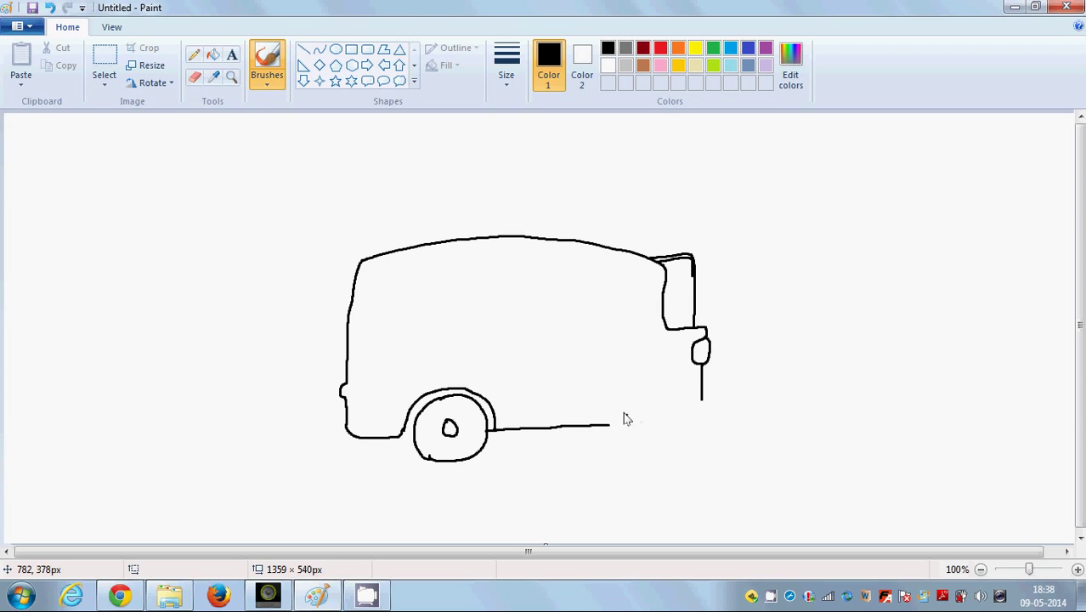
- Erase the overlong end of the bottom line and draw the second wheel with its hub
{"action": "left_click", "coordinate": [195, 76]}
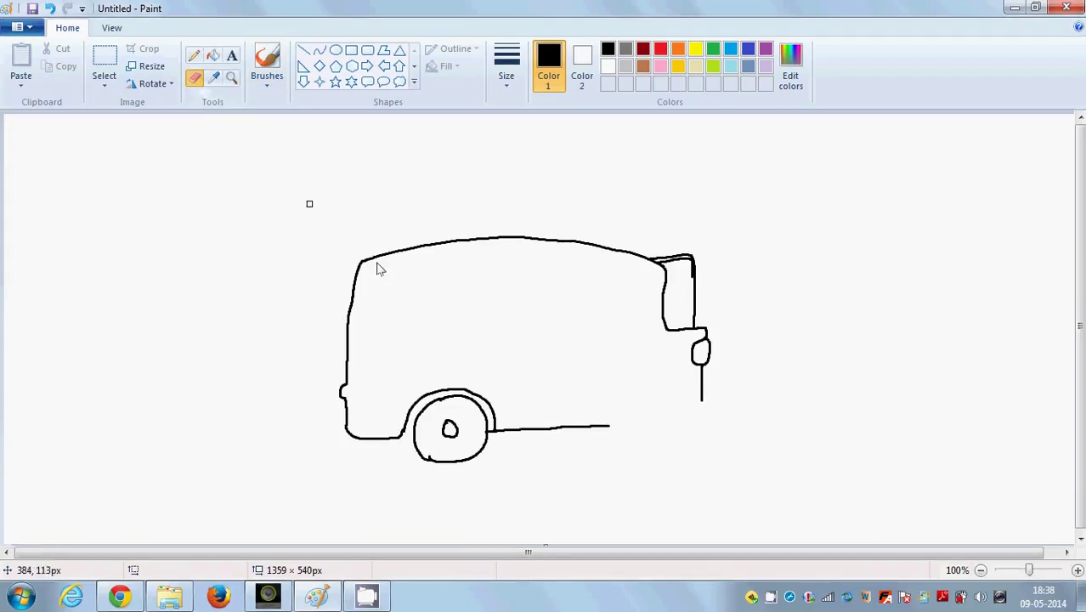
{"action": "left_click_drag", "start_coordinate": [599, 430], "coordinate": [613, 426]}
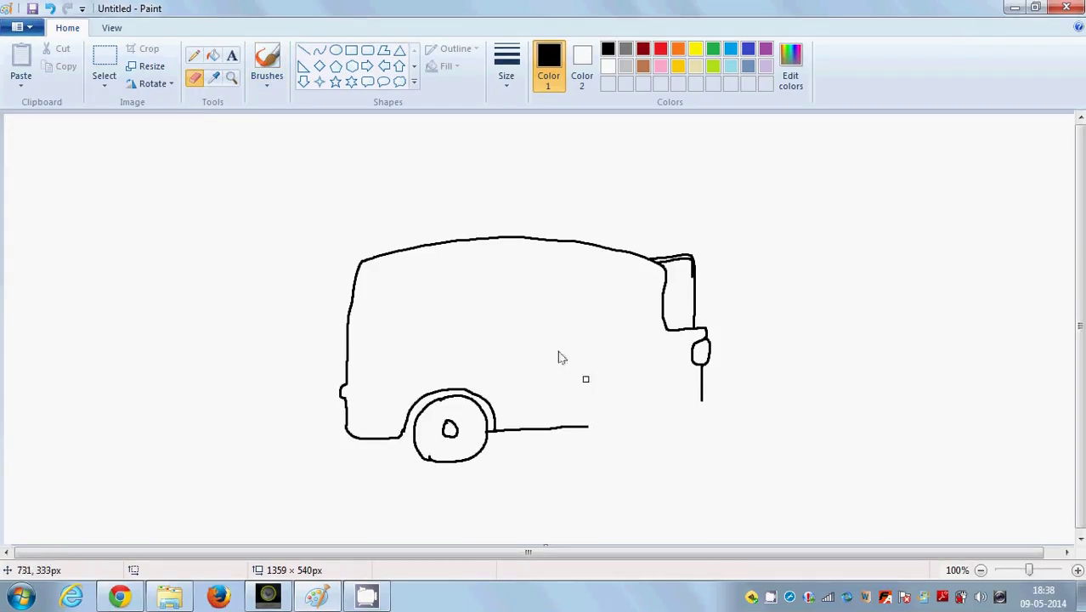
{"action": "left_click", "coordinate": [266, 67]}
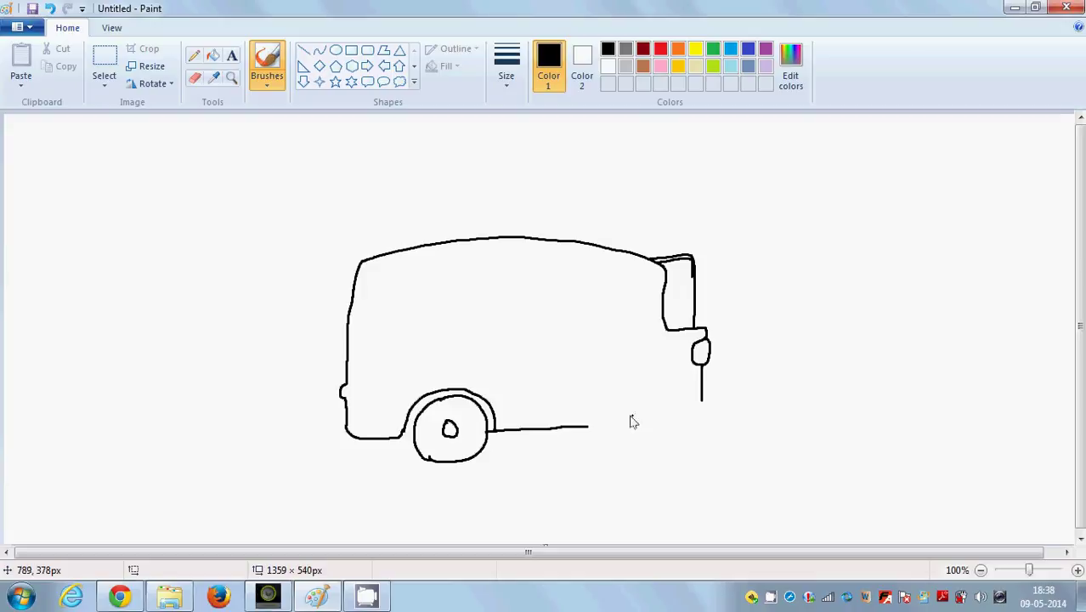
{"action": "mouse_move", "coordinate": [629, 433]}
{"action": "left_mouse_down"}
{"action": "mouse_move", "coordinate": [621, 412]}
{"action": "mouse_move", "coordinate": [605, 415]}
{"action": "mouse_move", "coordinate": [602, 443]}
{"action": "mouse_move", "coordinate": [612, 401]}
{"action": "mouse_move", "coordinate": [651, 393]}
{"action": "mouse_move", "coordinate": [659, 438]}
{"action": "mouse_move", "coordinate": [628, 454]}
{"action": "mouse_move", "coordinate": [603, 447]}
{"action": "mouse_move", "coordinate": [639, 456]}
{"action": "mouse_move", "coordinate": [654, 442]}
{"action": "left_mouse_up"}
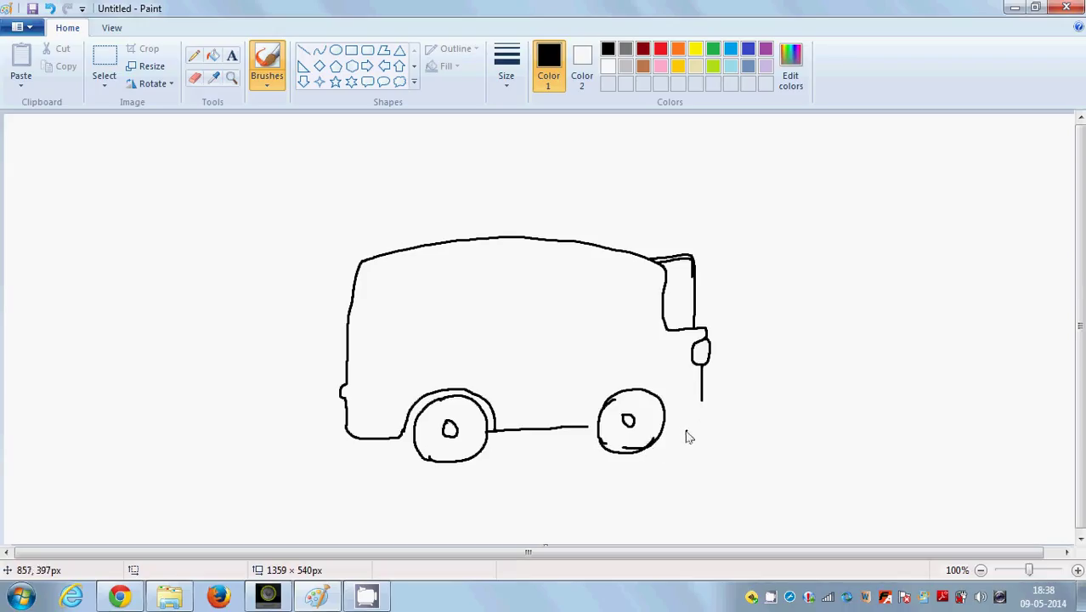
- Draw the arch over the second wheel and start the front bumper beside it
{"action": "left_click_drag", "start_coordinate": [593, 434], "coordinate": [657, 392]}
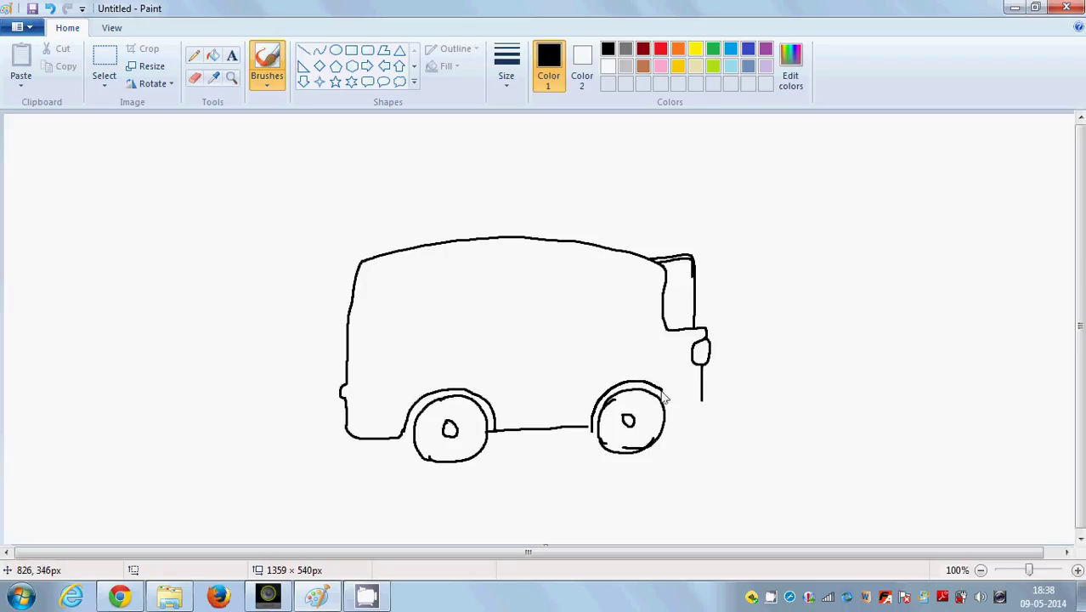
{"action": "left_click_drag", "start_coordinate": [662, 391], "coordinate": [671, 405]}
{"action": "mouse_move", "coordinate": [673, 439]}
{"action": "left_mouse_down"}
{"action": "mouse_move", "coordinate": [690, 408]}
{"action": "mouse_move", "coordinate": [713, 401]}
{"action": "mouse_move", "coordinate": [716, 424]}
{"action": "mouse_move", "coordinate": [687, 431]}
{"action": "left_mouse_up"}
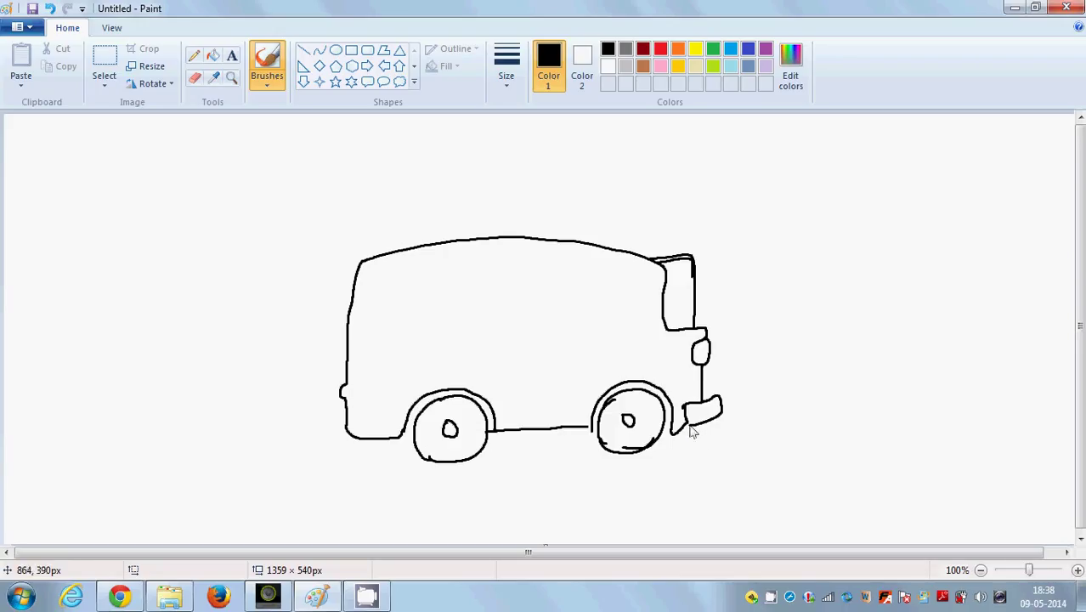
- Join the bumper to the wheel arch and outline five rectangular windows along the upper side
{"action": "left_click_drag", "start_coordinate": [683, 427], "coordinate": [672, 434]}
{"action": "left_click_drag", "start_coordinate": [380, 286], "coordinate": [368, 337]}
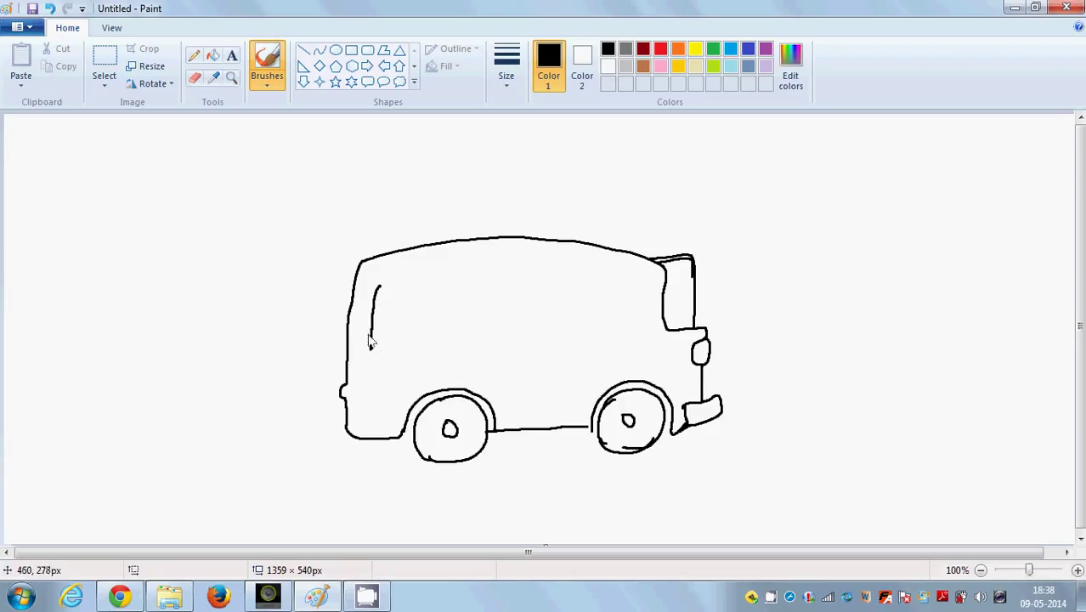
{"action": "left_click", "coordinate": [388, 311]}
{"action": "mouse_move", "coordinate": [377, 283]}
{"action": "left_mouse_down"}
{"action": "mouse_move", "coordinate": [424, 283]}
{"action": "mouse_move", "coordinate": [422, 324]}
{"action": "mouse_move", "coordinate": [402, 344]}
{"action": "mouse_move", "coordinate": [372, 348]}
{"action": "left_mouse_up"}
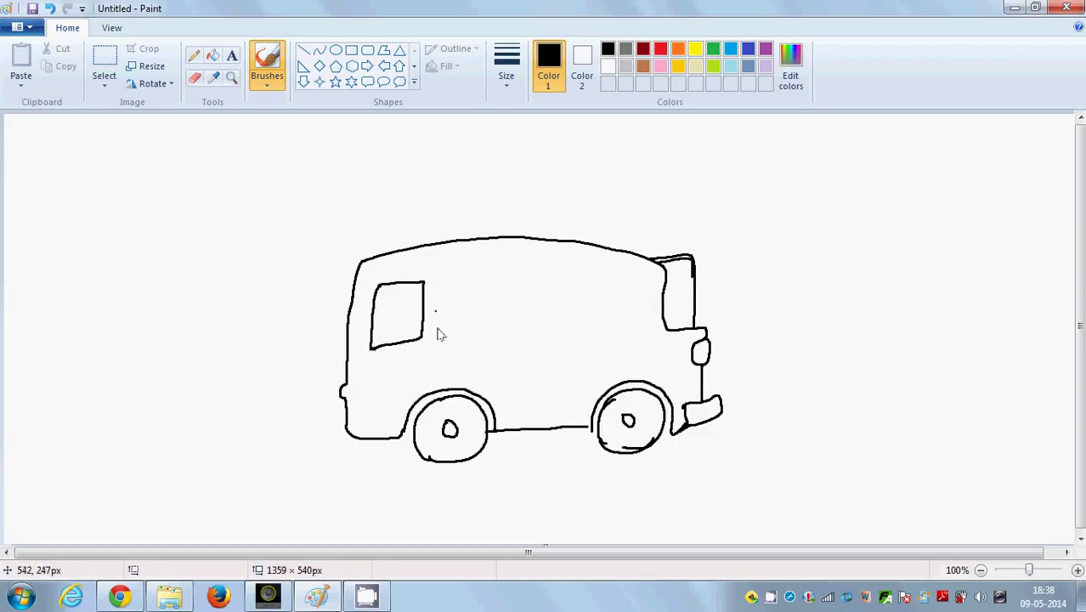
{"action": "left_click_drag", "start_coordinate": [432, 337], "coordinate": [464, 335]}
{"action": "left_click_drag", "start_coordinate": [430, 282], "coordinate": [430, 339]}
{"action": "mouse_move", "coordinate": [431, 283]}
{"action": "left_mouse_down"}
{"action": "mouse_move", "coordinate": [474, 277]}
{"action": "mouse_move", "coordinate": [459, 341]}
{"action": "left_mouse_up"}
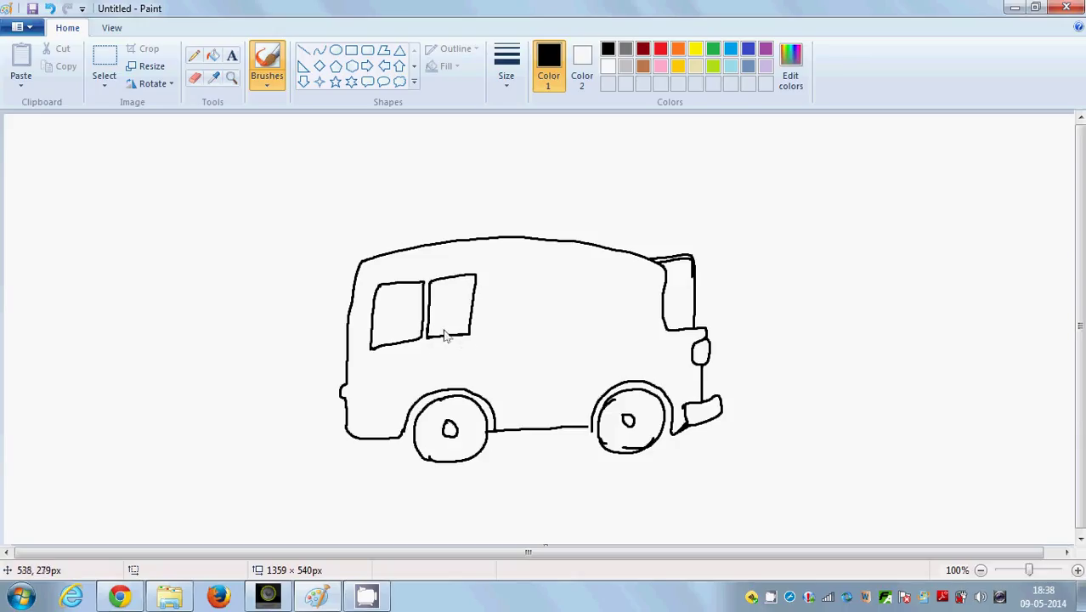
{"action": "mouse_move", "coordinate": [484, 275]}
{"action": "left_mouse_down"}
{"action": "mouse_move", "coordinate": [483, 340]}
{"action": "mouse_move", "coordinate": [524, 334]}
{"action": "mouse_move", "coordinate": [527, 278]}
{"action": "mouse_move", "coordinate": [539, 333]}
{"action": "mouse_move", "coordinate": [584, 331]}
{"action": "mouse_move", "coordinate": [586, 276]}
{"action": "mouse_move", "coordinate": [542, 284]}
{"action": "left_mouse_up"}
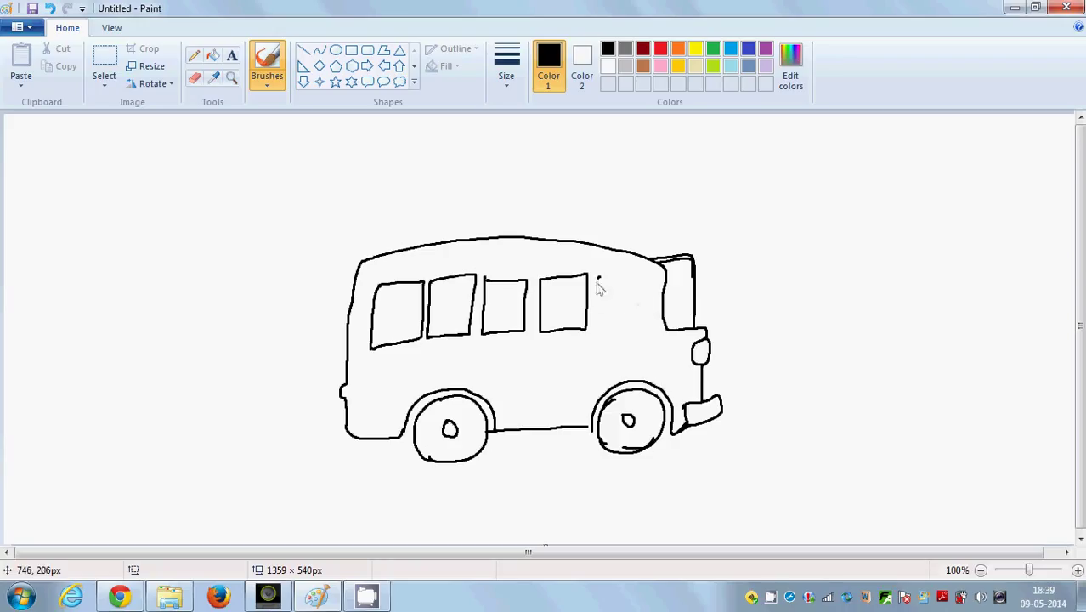
{"action": "mouse_move", "coordinate": [598, 278]}
{"action": "left_mouse_down"}
{"action": "mouse_move", "coordinate": [597, 334]}
{"action": "mouse_move", "coordinate": [643, 331]}
{"action": "mouse_move", "coordinate": [644, 276]}
{"action": "mouse_move", "coordinate": [599, 274]}
{"action": "left_mouse_up"}
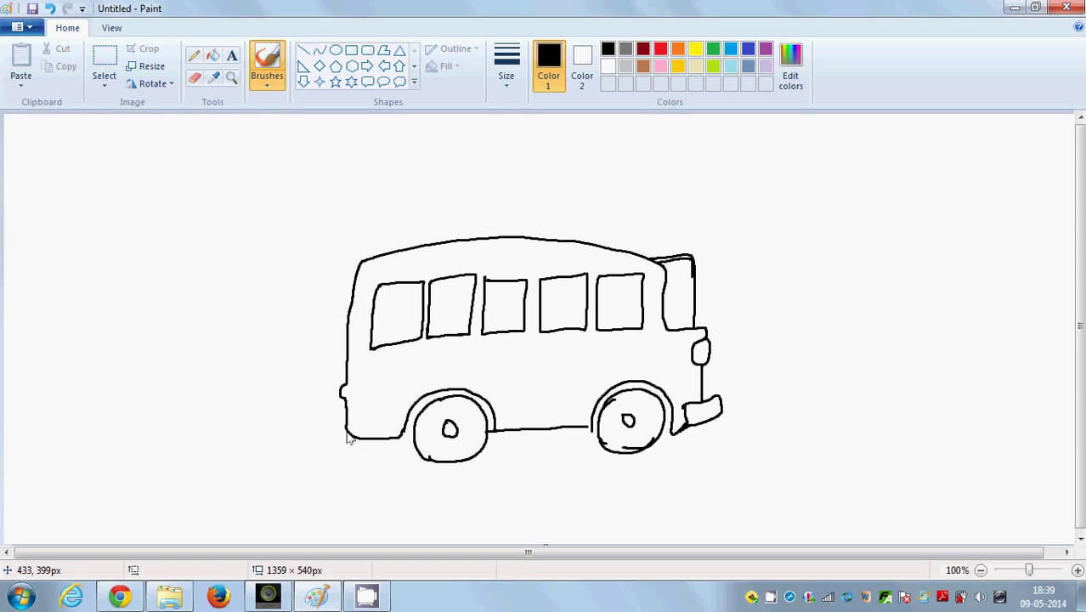
- Draw smoke puffs left of the bus and double the underside line from back to bumper
{"action": "mouse_move", "coordinate": [341, 432]}
{"action": "left_mouse_down"}
{"action": "mouse_move", "coordinate": [328, 435]}
{"action": "mouse_move", "coordinate": [330, 451]}
{"action": "mouse_move", "coordinate": [279, 442]}
{"action": "mouse_move", "coordinate": [299, 481]}
{"action": "mouse_move", "coordinate": [335, 442]}
{"action": "mouse_move", "coordinate": [240, 427]}
{"action": "mouse_move", "coordinate": [283, 454]}
{"action": "left_mouse_up"}
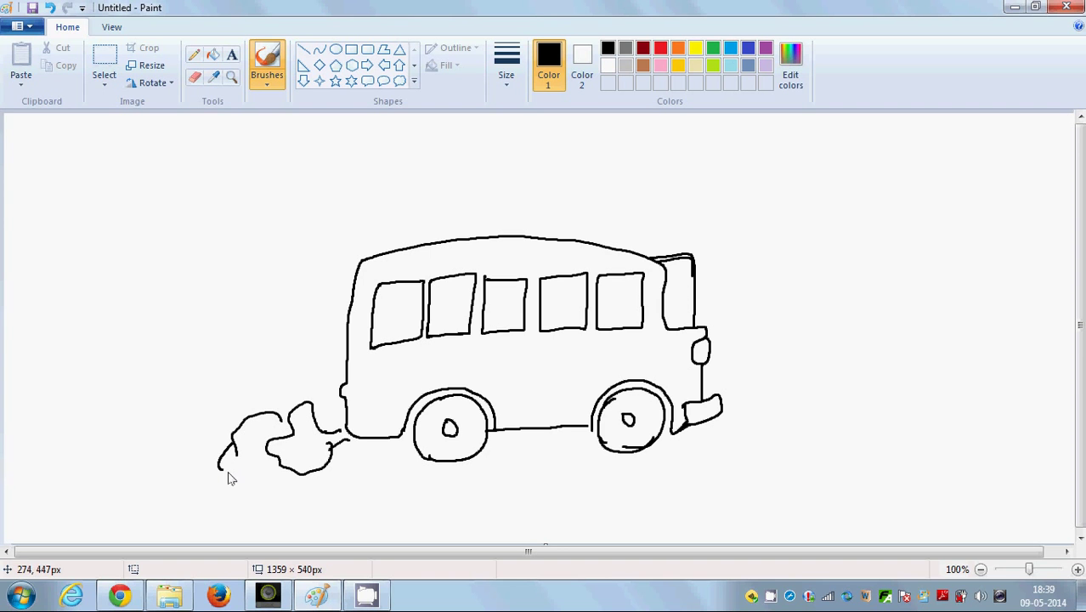
{"action": "mouse_move", "coordinate": [179, 487]}
{"action": "left_mouse_down"}
{"action": "mouse_move", "coordinate": [206, 478]}
{"action": "mouse_move", "coordinate": [130, 495]}
{"action": "mouse_move", "coordinate": [140, 464]}
{"action": "left_mouse_up"}
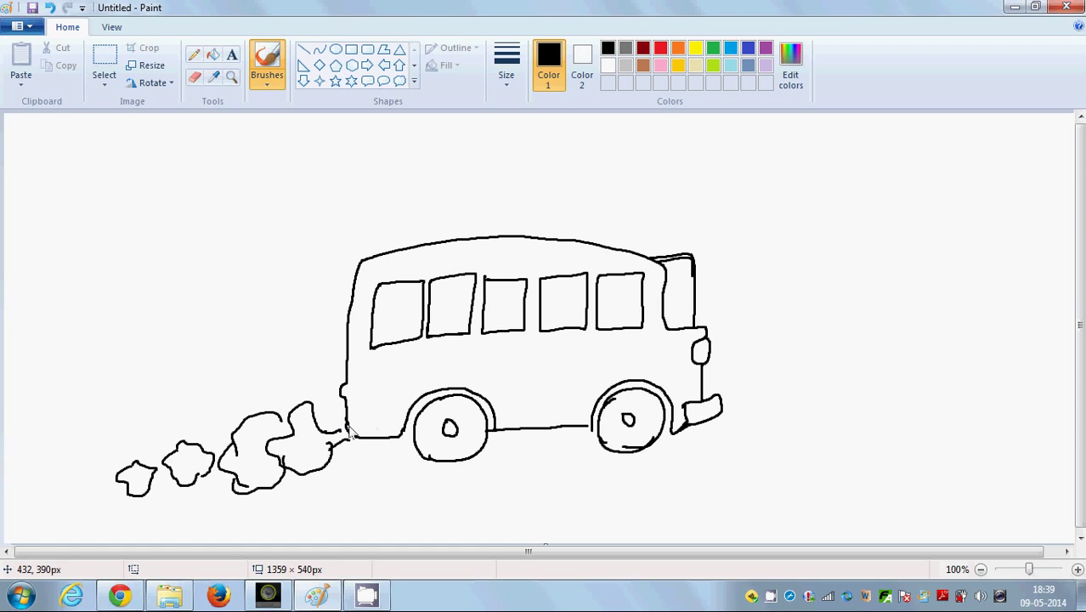
{"action": "left_click_drag", "start_coordinate": [348, 431], "coordinate": [407, 425]}
{"action": "left_click_drag", "start_coordinate": [495, 417], "coordinate": [592, 412]}
{"action": "left_click_drag", "start_coordinate": [673, 430], "coordinate": [688, 417]}
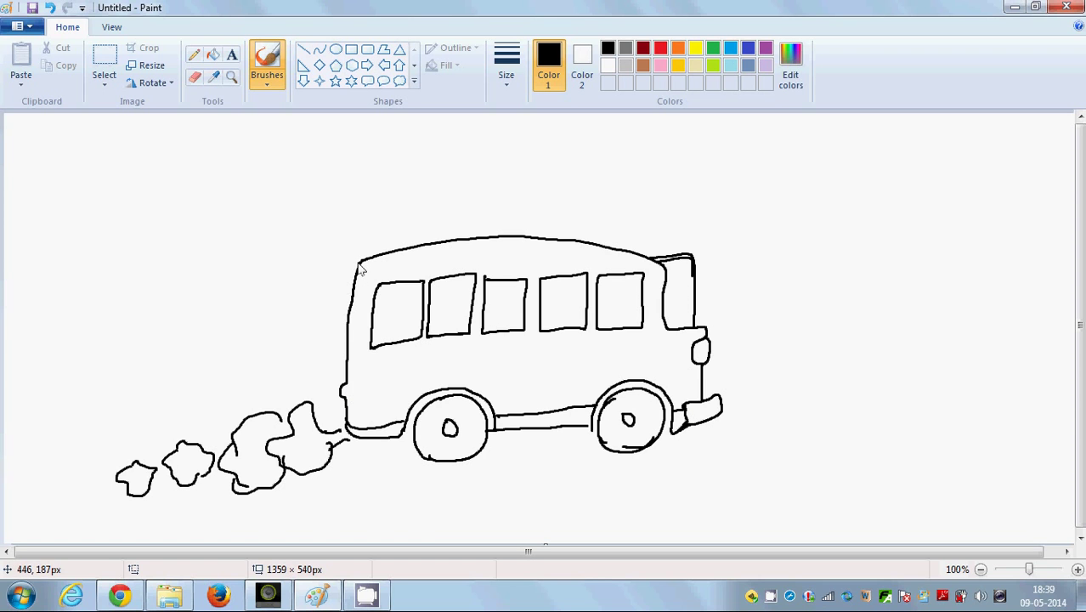
- Retrace the back end, draw a roof rack with crossbars on top, and bolden the roofline
{"action": "mouse_move", "coordinate": [358, 264]}
{"action": "left_mouse_down"}
{"action": "mouse_move", "coordinate": [340, 295]}
{"action": "mouse_move", "coordinate": [336, 366]}
{"action": "mouse_move", "coordinate": [342, 299]}
{"action": "left_mouse_up"}
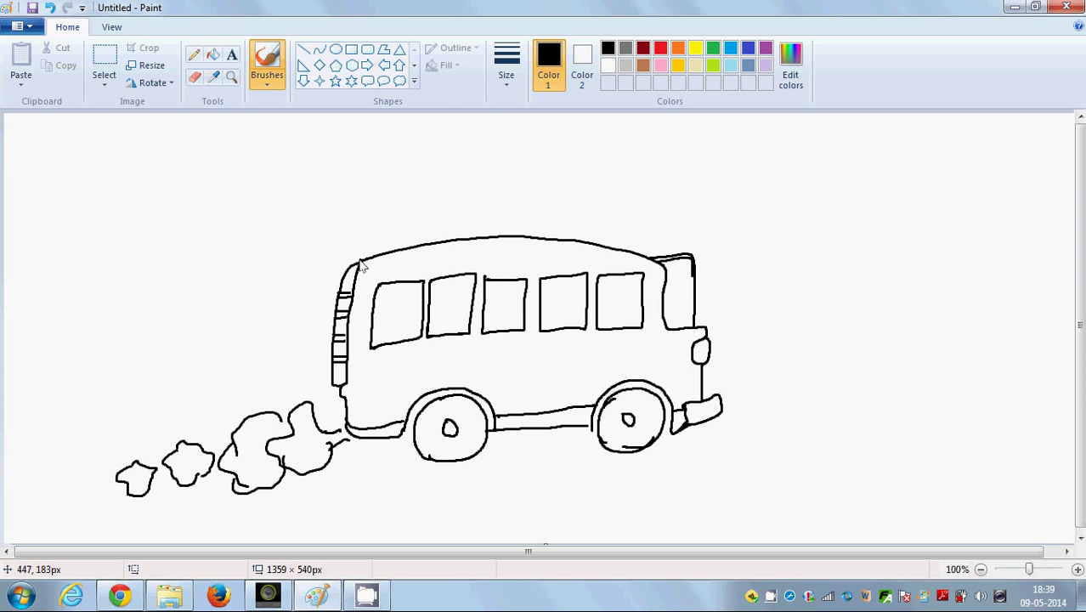
{"action": "mouse_move", "coordinate": [356, 260]}
{"action": "left_mouse_down"}
{"action": "mouse_move", "coordinate": [452, 239]}
{"action": "mouse_move", "coordinate": [440, 241]}
{"action": "left_mouse_up"}
{"action": "left_click_drag", "start_coordinate": [445, 227], "coordinate": [445, 240]}
{"action": "left_click_drag", "start_coordinate": [558, 221], "coordinate": [562, 232]}
{"action": "left_click_drag", "start_coordinate": [441, 234], "coordinate": [541, 223]}
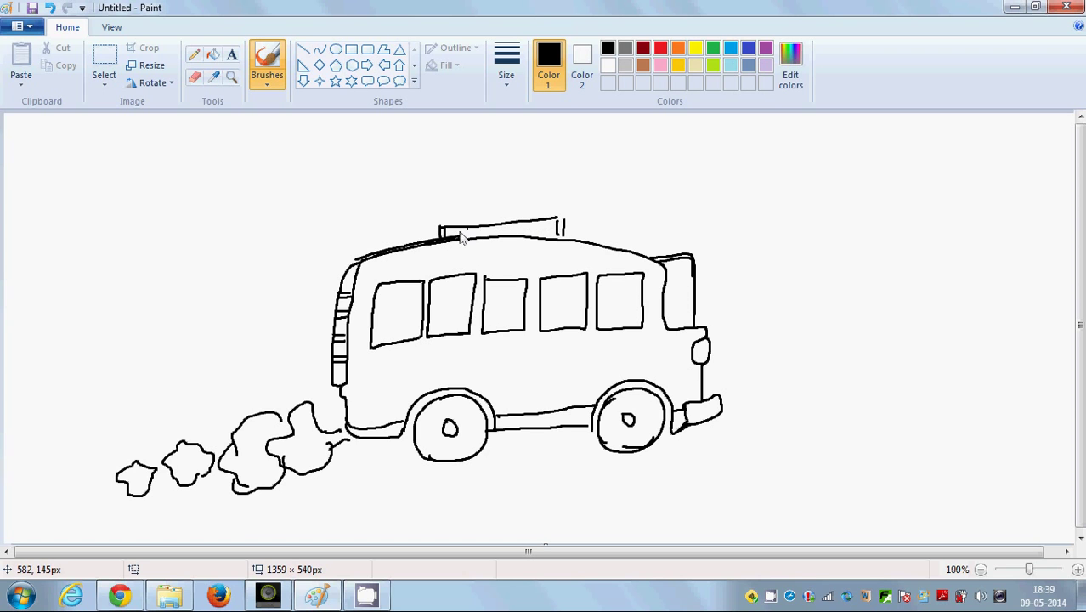
{"action": "left_click_drag", "start_coordinate": [453, 235], "coordinate": [561, 227]}
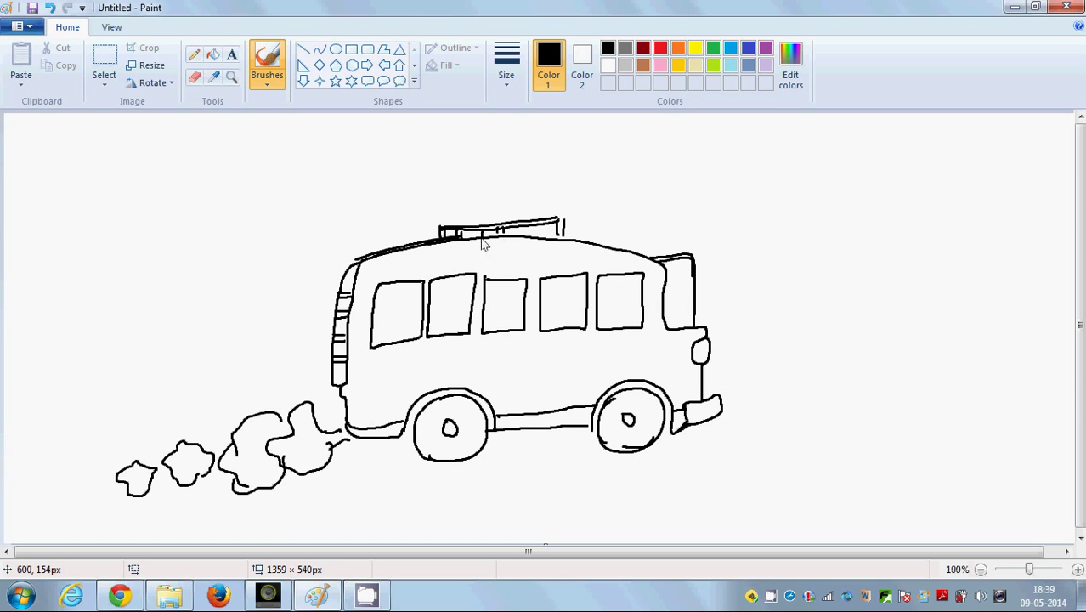
{"action": "left_click_drag", "start_coordinate": [549, 240], "coordinate": [656, 264]}
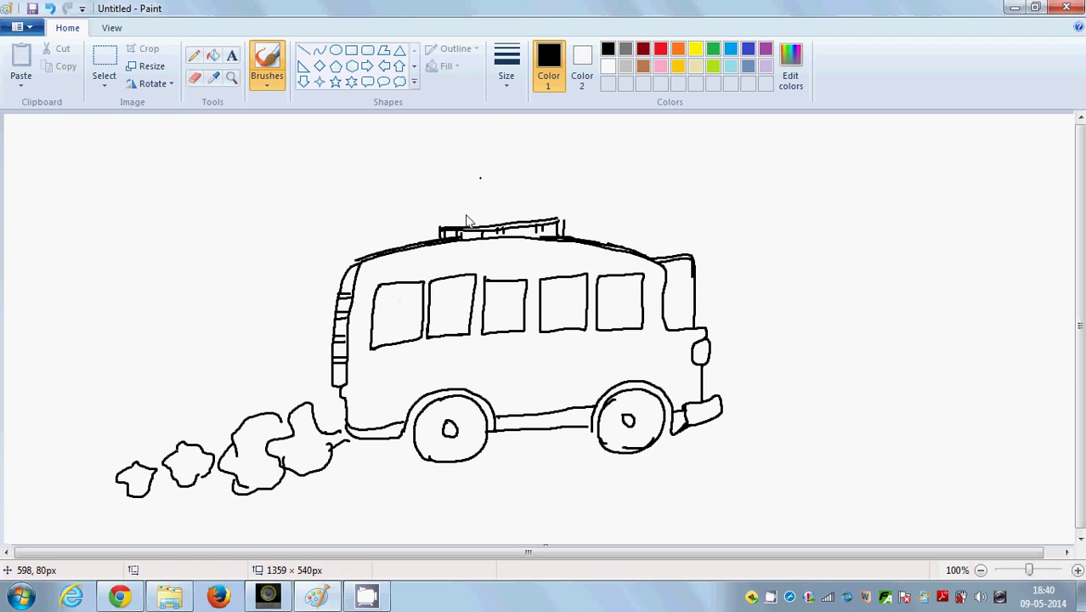
- Draw an inner frame inside each of the five windows
{"action": "mouse_move", "coordinate": [383, 289]}
{"action": "left_mouse_down"}
{"action": "mouse_move", "coordinate": [377, 342]}
{"action": "mouse_move", "coordinate": [402, 291]}
{"action": "mouse_move", "coordinate": [421, 324]}
{"action": "mouse_move", "coordinate": [373, 345]}
{"action": "left_mouse_up"}
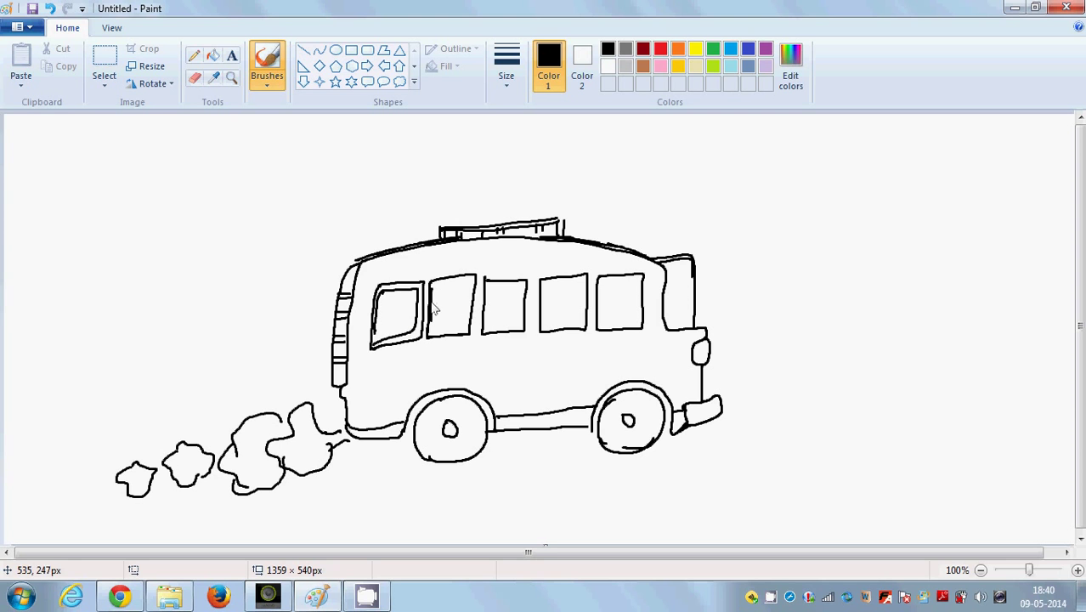
{"action": "mouse_move", "coordinate": [436, 310]}
{"action": "left_mouse_down"}
{"action": "mouse_move", "coordinate": [469, 280]}
{"action": "mouse_move", "coordinate": [440, 337]}
{"action": "left_mouse_up"}
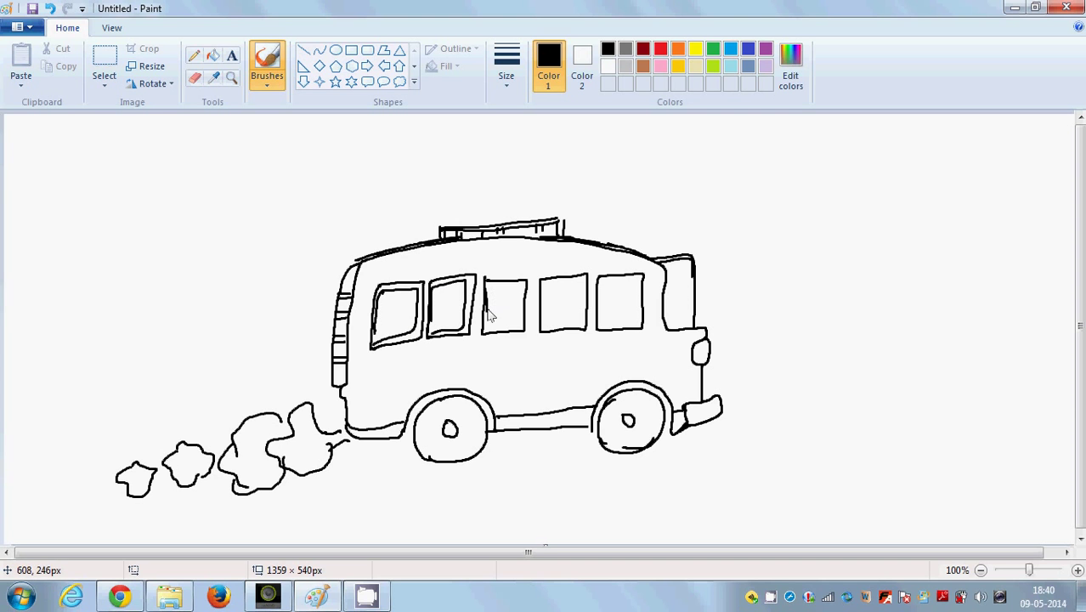
{"action": "mouse_move", "coordinate": [487, 286]}
{"action": "left_mouse_down"}
{"action": "mouse_move", "coordinate": [524, 299]}
{"action": "mouse_move", "coordinate": [487, 335]}
{"action": "left_mouse_up"}
{"action": "mouse_move", "coordinate": [549, 289]}
{"action": "left_mouse_down"}
{"action": "mouse_move", "coordinate": [546, 320]}
{"action": "mouse_move", "coordinate": [587, 330]}
{"action": "mouse_move", "coordinate": [546, 333]}
{"action": "left_mouse_up"}
{"action": "mouse_move", "coordinate": [600, 291]}
{"action": "left_mouse_down"}
{"action": "mouse_move", "coordinate": [633, 283]}
{"action": "mouse_move", "coordinate": [604, 330]}
{"action": "mouse_move", "coordinate": [639, 324]}
{"action": "left_mouse_up"}
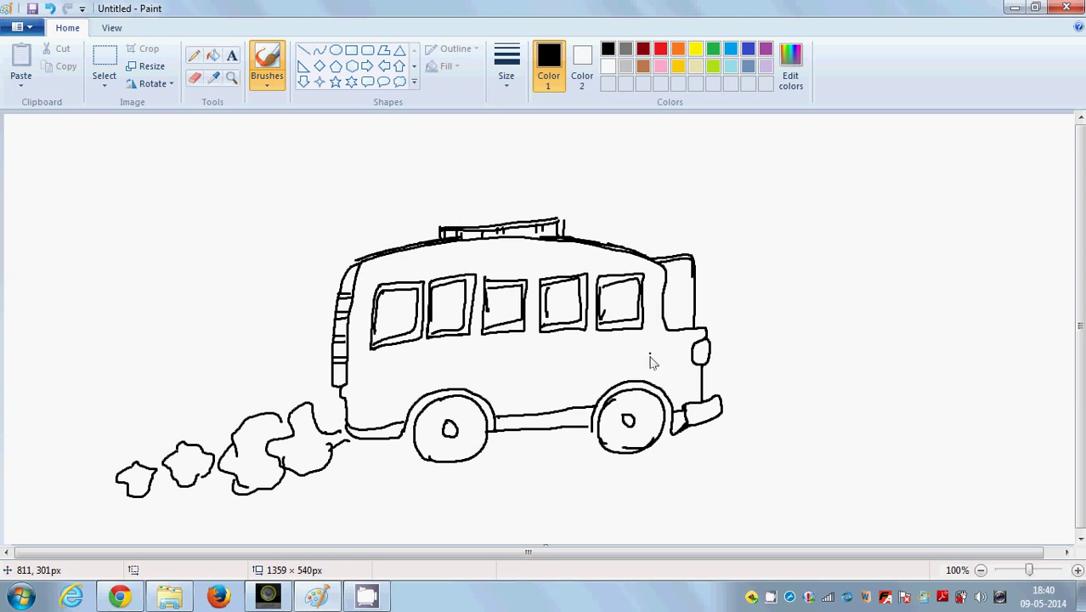
- Add three horizontal stripe lines along the body below the windows
{"action": "left_click_drag", "start_coordinate": [397, 359], "coordinate": [645, 339]}
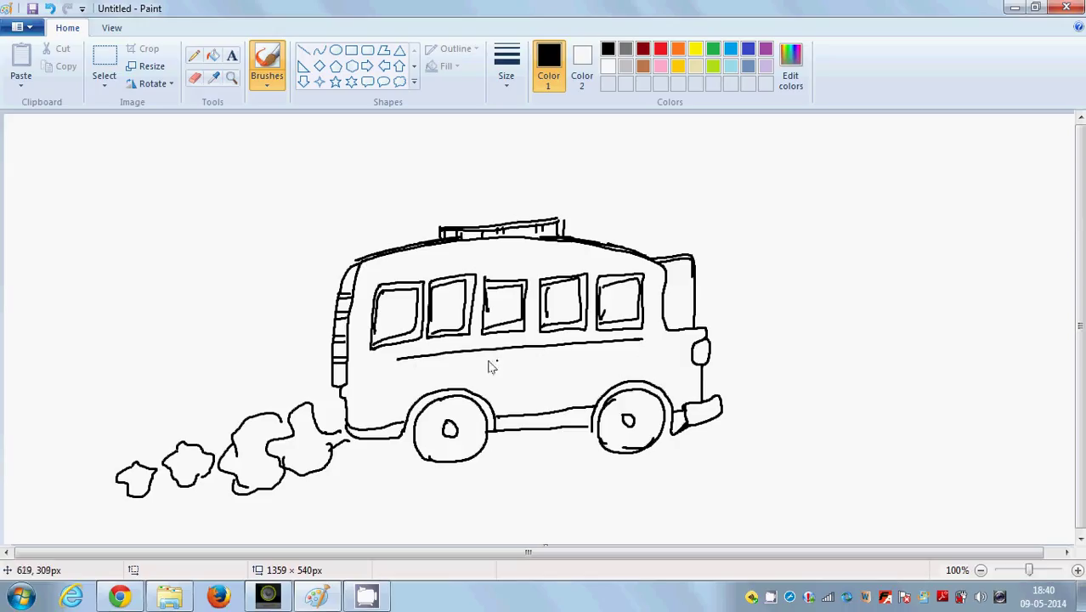
{"action": "left_click_drag", "start_coordinate": [469, 364], "coordinate": [612, 351]}
{"action": "left_click_drag", "start_coordinate": [556, 372], "coordinate": [659, 363]}
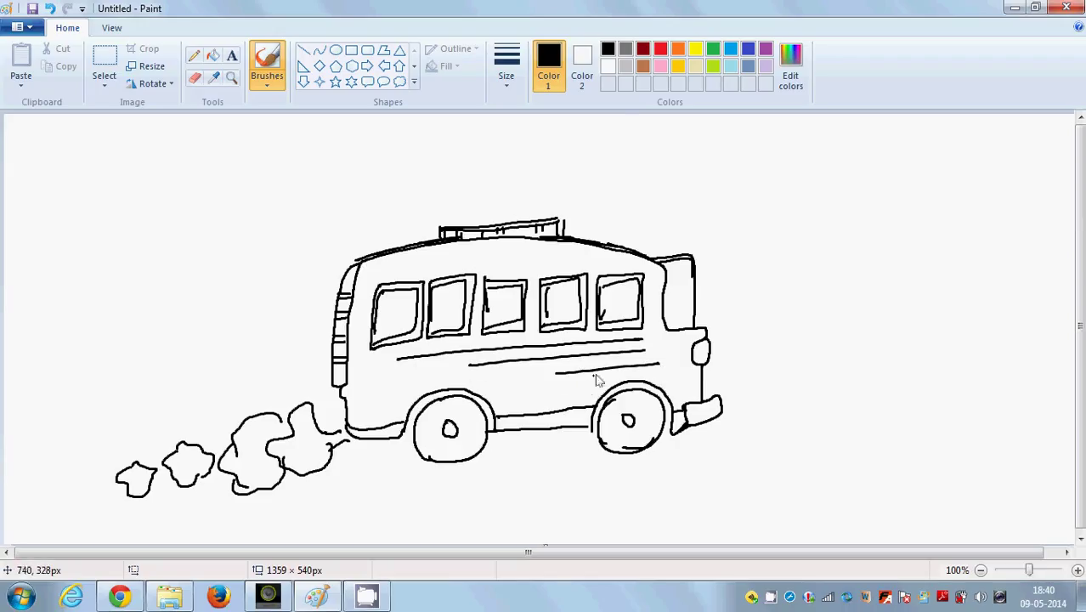
- Fill the bus body red, then fill both wheels black
{"action": "left_click", "coordinate": [661, 48]}
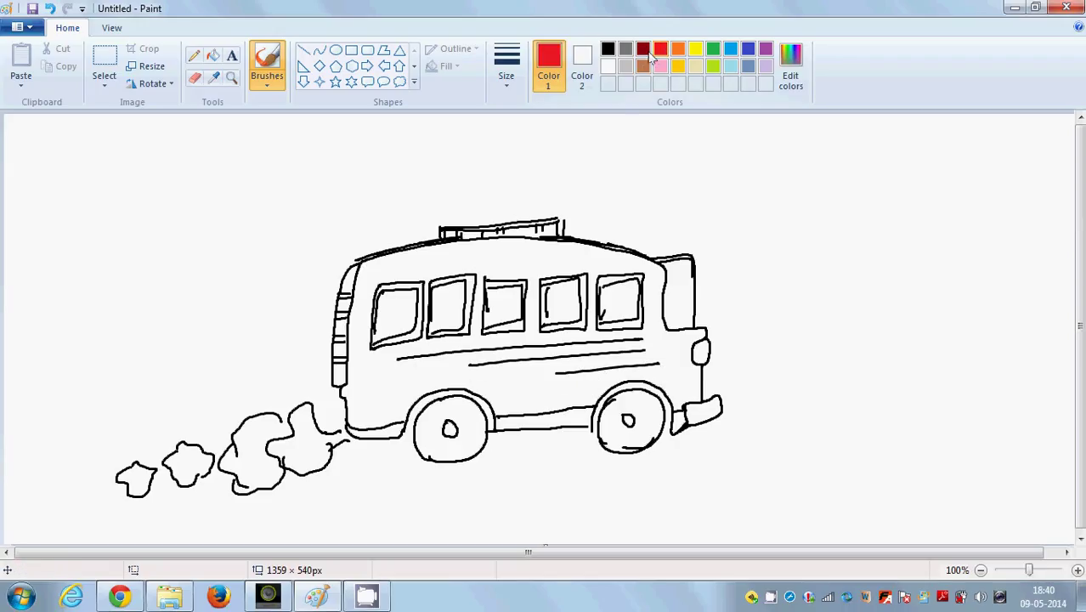
{"action": "left_click", "coordinate": [215, 56]}
{"action": "left_click", "coordinate": [510, 382]}
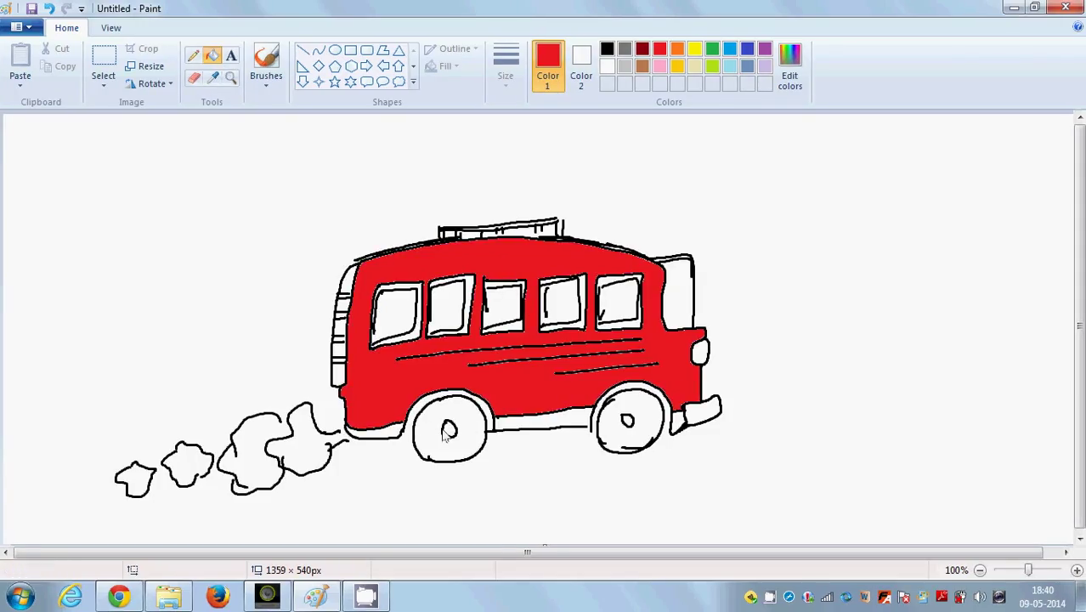
{"action": "left_click", "coordinate": [607, 49]}
{"action": "left_click", "coordinate": [440, 415]}
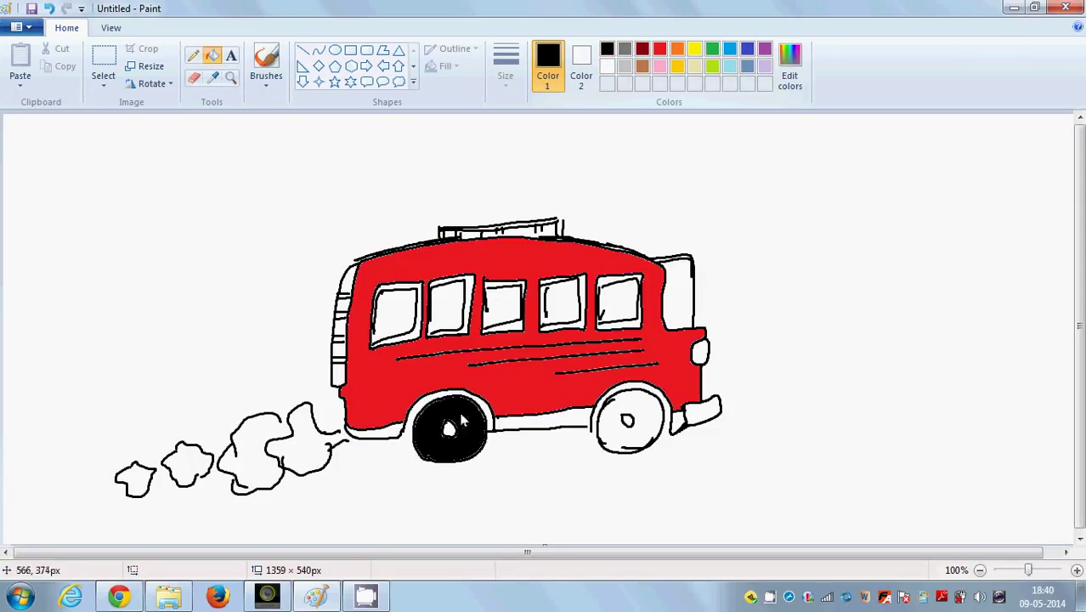
{"action": "left_click", "coordinate": [639, 412]}
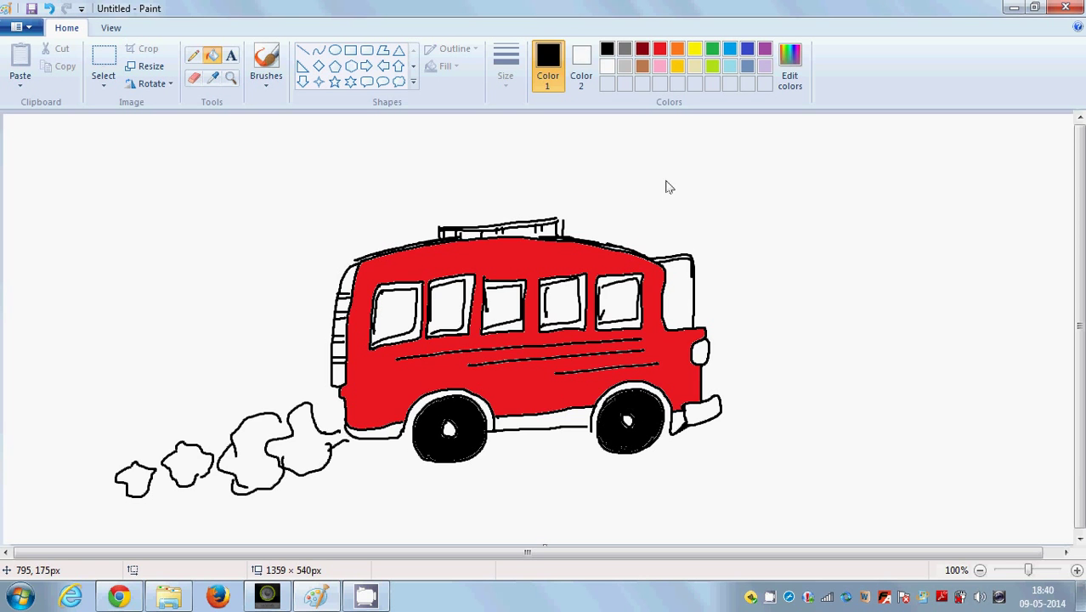
- Refill both wheels green, undoing stray fills and an accidental black background fill
{"action": "left_click", "coordinate": [713, 50]}
{"action": "left_click", "coordinate": [449, 427]}
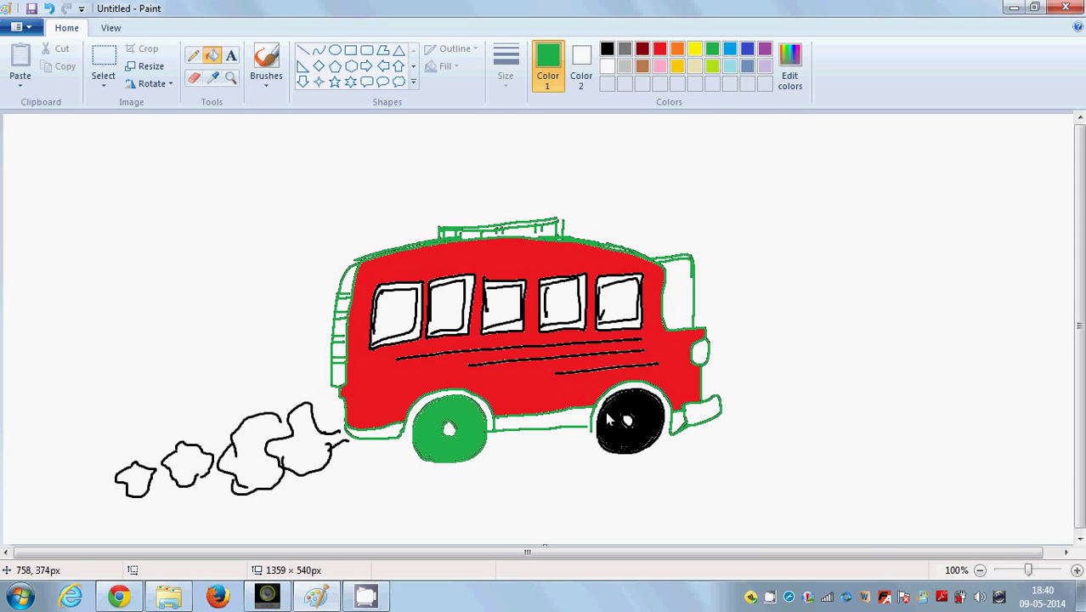
{"action": "left_click", "coordinate": [48, 8]}
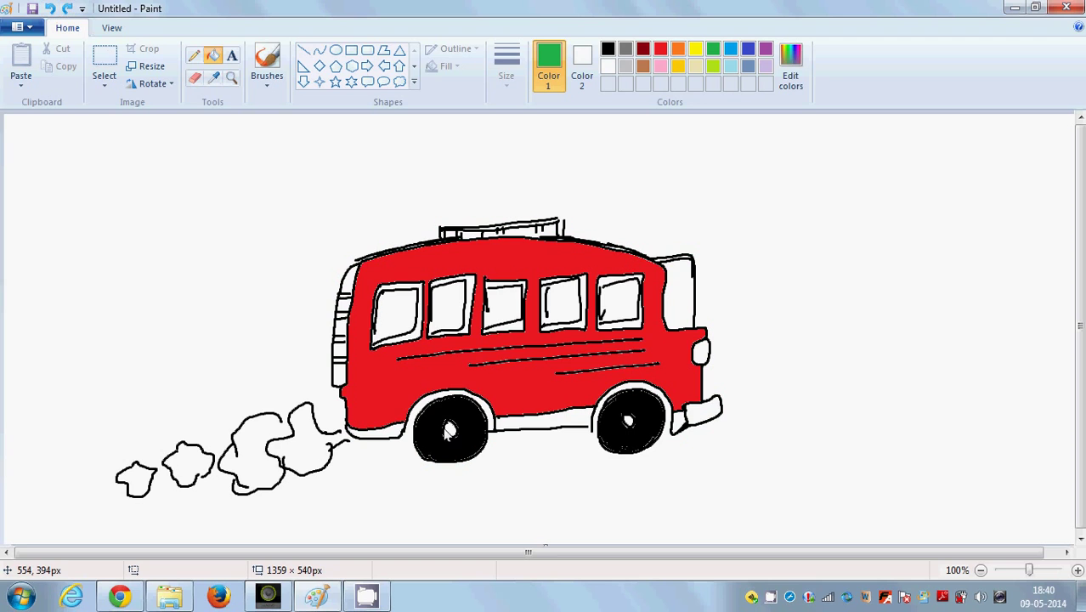
{"action": "left_click", "coordinate": [440, 429]}
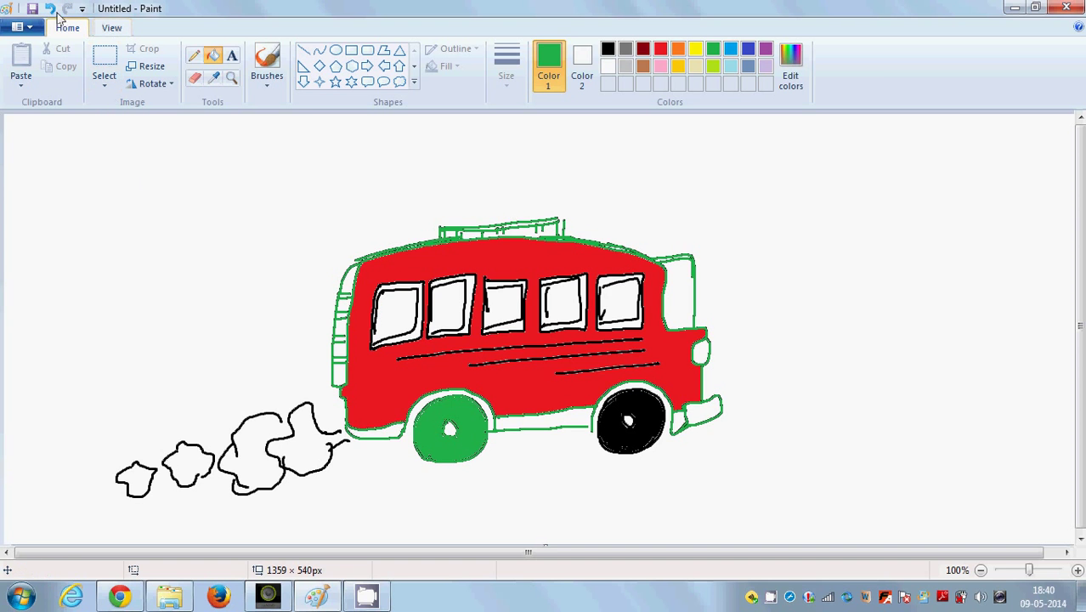
{"action": "left_click", "coordinate": [48, 7]}
{"action": "left_click", "coordinate": [440, 444]}
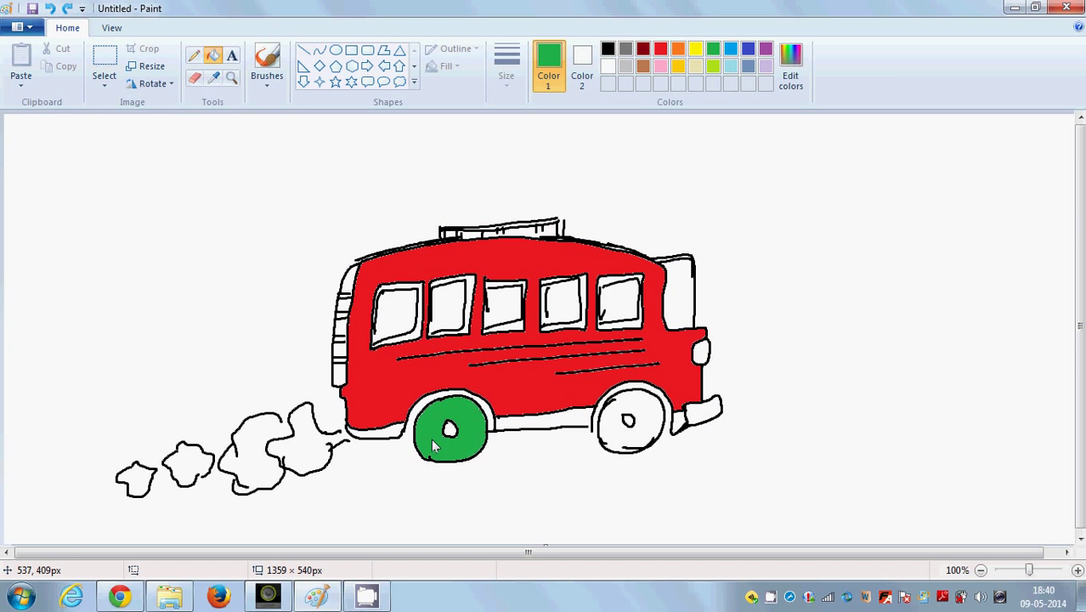
{"action": "left_click", "coordinate": [613, 417]}
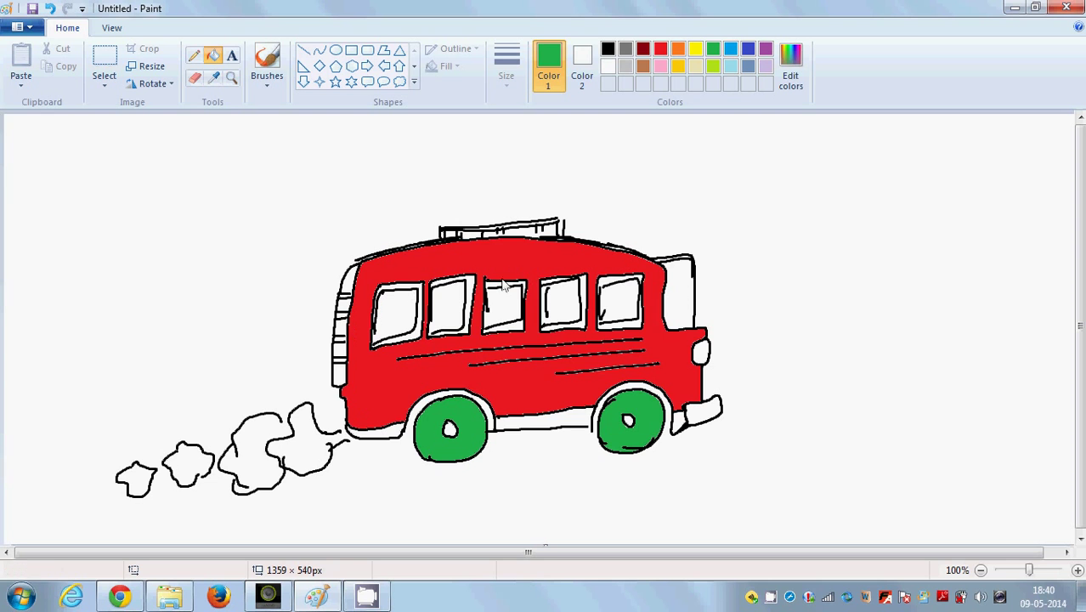
{"action": "left_click", "coordinate": [608, 49]}
{"action": "left_click", "coordinate": [571, 428]}
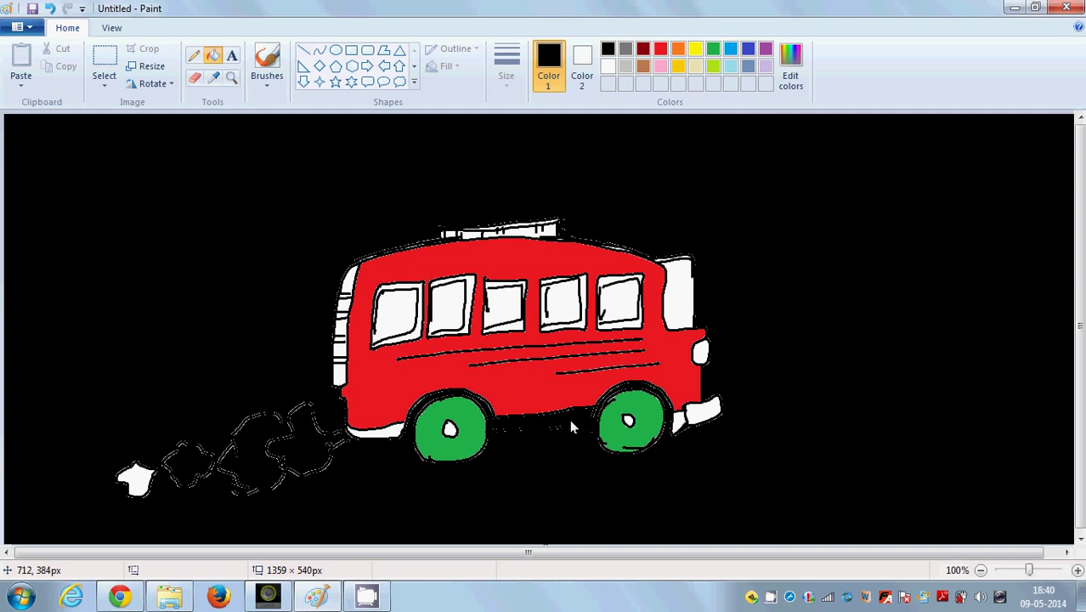
{"action": "left_click", "coordinate": [50, 9]}
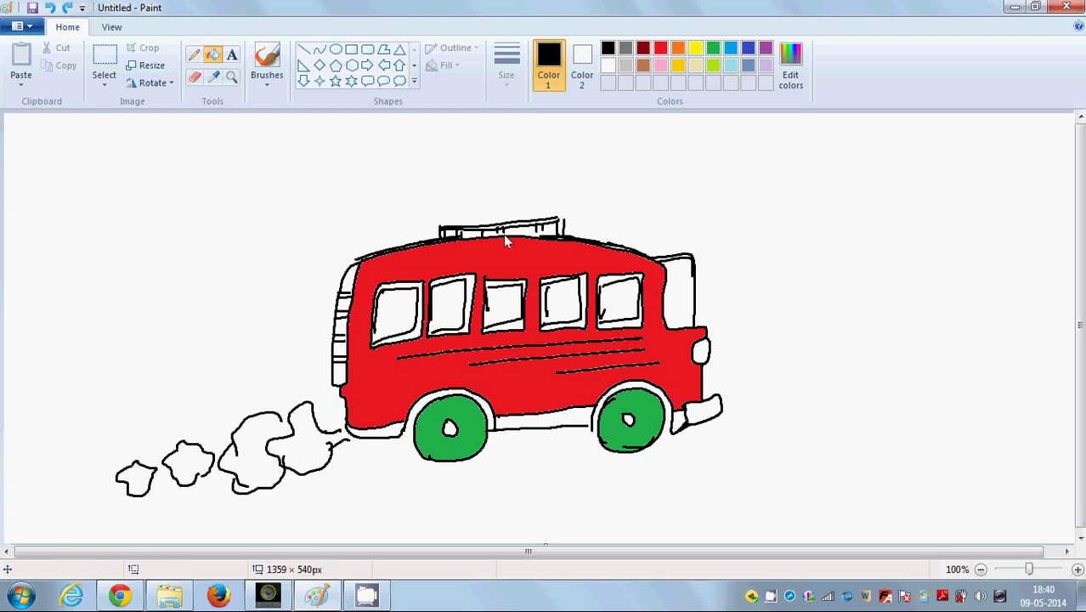
- Set the brush to the thickest line and shade the underside and rear bumper black
{"action": "left_click", "coordinate": [267, 61]}
{"action": "left_click", "coordinate": [507, 66]}
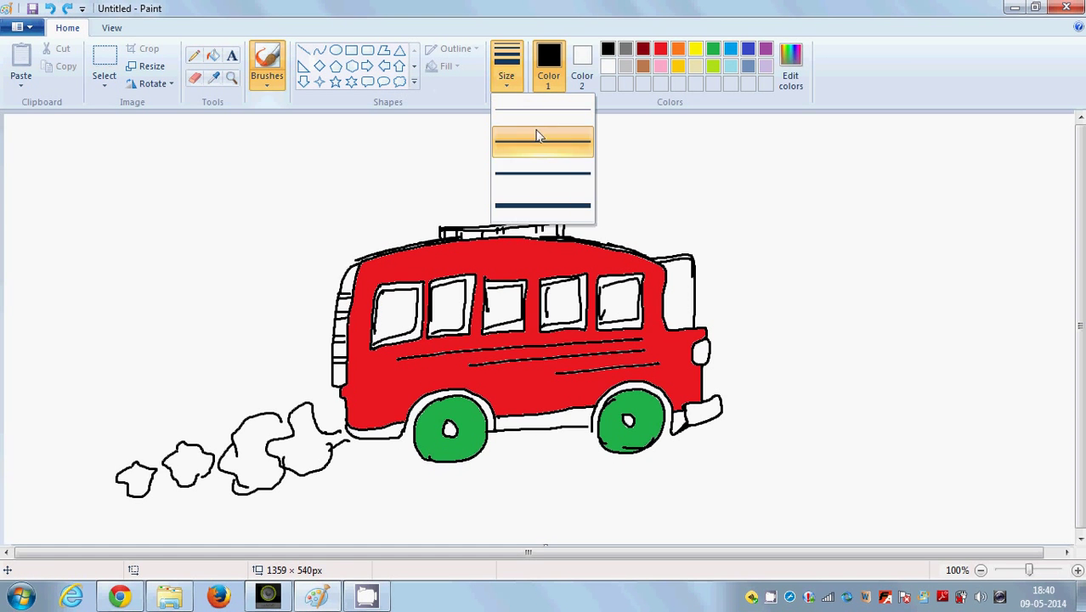
{"action": "left_click", "coordinate": [542, 205]}
{"action": "left_click_drag", "start_coordinate": [358, 435], "coordinate": [403, 435]}
{"action": "mouse_move", "coordinate": [499, 425]}
{"action": "left_mouse_down"}
{"action": "mouse_move", "coordinate": [580, 422]}
{"action": "mouse_move", "coordinate": [513, 436]}
{"action": "left_mouse_up"}
{"action": "left_click", "coordinate": [685, 362]}
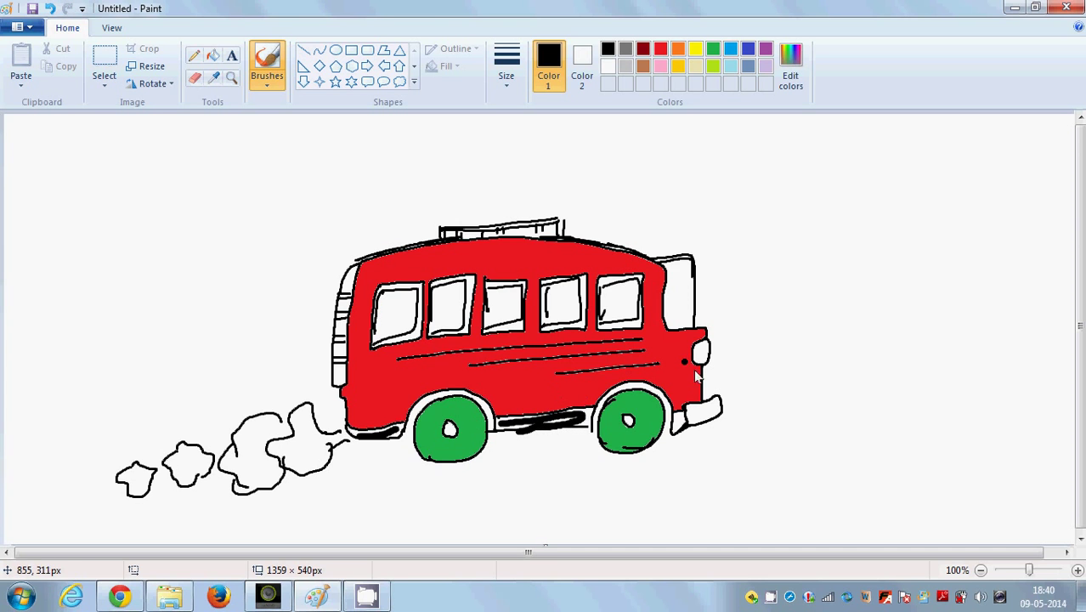
{"action": "key", "text": "ctrl+z"}
{"action": "mouse_move", "coordinate": [690, 411]}
{"action": "left_mouse_down"}
{"action": "mouse_move", "coordinate": [712, 416]}
{"action": "mouse_move", "coordinate": [679, 428]}
{"action": "left_mouse_up"}
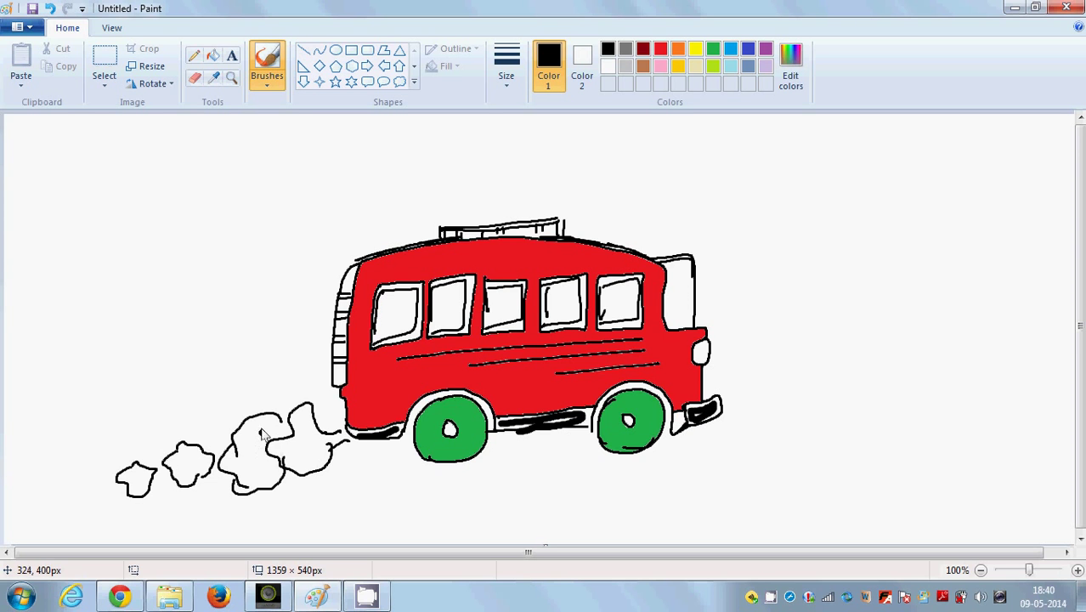
- Scribble black shading into the smoke clouds and thicken the window frames
{"action": "left_click_drag", "start_coordinate": [272, 419], "coordinate": [252, 474]}
{"action": "left_click_drag", "start_coordinate": [313, 420], "coordinate": [299, 463]}
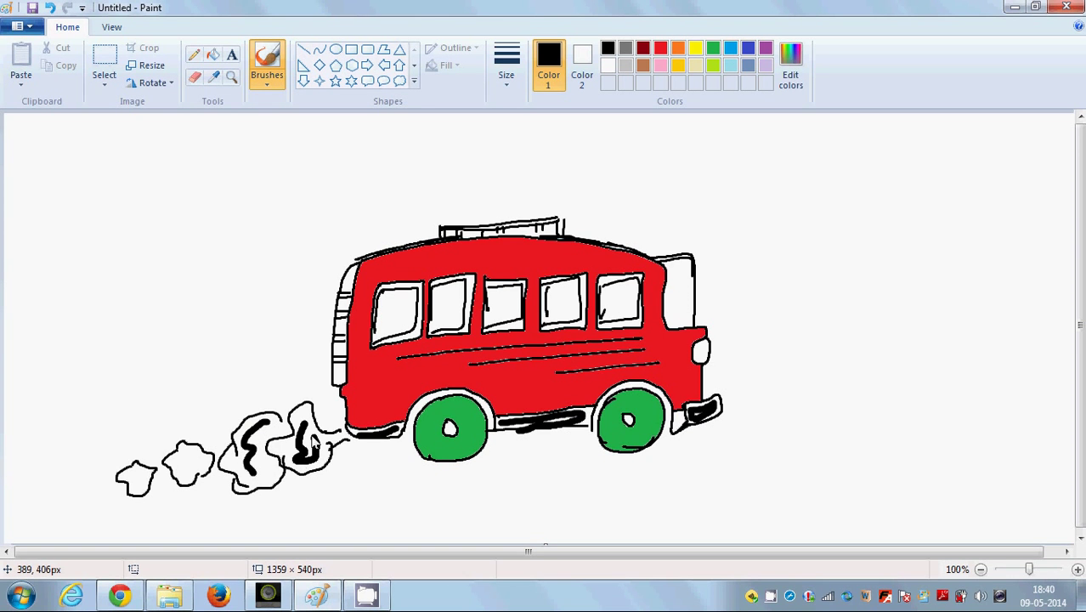
{"action": "mouse_move", "coordinate": [189, 455]}
{"action": "left_mouse_down"}
{"action": "mouse_move", "coordinate": [187, 480]}
{"action": "mouse_move", "coordinate": [194, 457]}
{"action": "mouse_move", "coordinate": [137, 486]}
{"action": "left_mouse_up"}
{"action": "left_click_drag", "start_coordinate": [239, 457], "coordinate": [263, 478]}
{"action": "left_click_drag", "start_coordinate": [263, 430], "coordinate": [293, 425]}
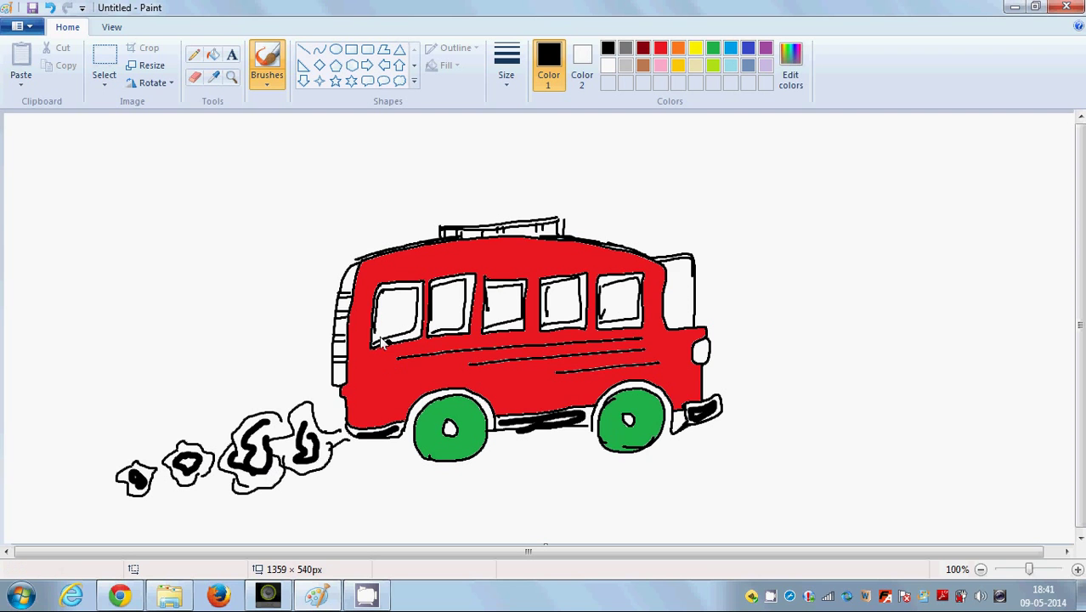
{"action": "mouse_move", "coordinate": [385, 284]}
{"action": "left_mouse_down"}
{"action": "mouse_move", "coordinate": [424, 306]}
{"action": "mouse_move", "coordinate": [414, 338]}
{"action": "mouse_move", "coordinate": [376, 289]}
{"action": "mouse_move", "coordinate": [476, 275]}
{"action": "mouse_move", "coordinate": [468, 339]}
{"action": "mouse_move", "coordinate": [432, 335]}
{"action": "left_mouse_up"}
{"action": "mouse_move", "coordinate": [492, 291]}
{"action": "left_mouse_down"}
{"action": "mouse_move", "coordinate": [526, 316]}
{"action": "mouse_move", "coordinate": [502, 299]}
{"action": "mouse_move", "coordinate": [548, 302]}
{"action": "mouse_move", "coordinate": [567, 318]}
{"action": "mouse_move", "coordinate": [602, 277]}
{"action": "mouse_move", "coordinate": [644, 273]}
{"action": "mouse_move", "coordinate": [642, 328]}
{"action": "mouse_move", "coordinate": [603, 326]}
{"action": "left_mouse_up"}
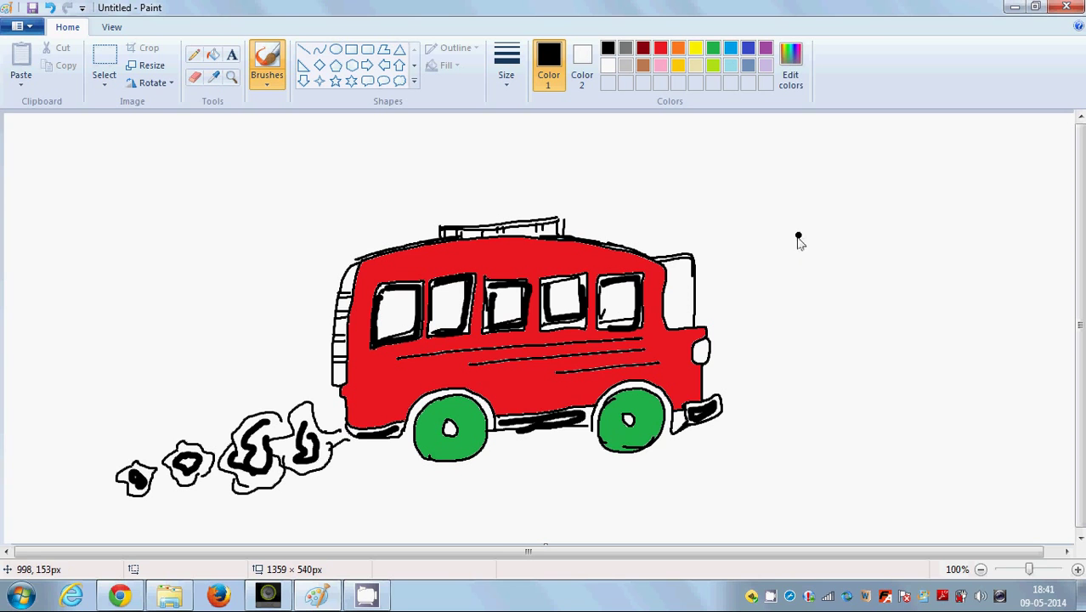
- Letter 'BUS' in thick black right of the bus and draw two underline strokes beneath it
{"action": "mouse_move", "coordinate": [799, 219]}
{"action": "left_mouse_down"}
{"action": "mouse_move", "coordinate": [794, 299]}
{"action": "mouse_move", "coordinate": [876, 272]}
{"action": "left_mouse_up"}
{"action": "left_click_drag", "start_coordinate": [910, 201], "coordinate": [851, 260]}
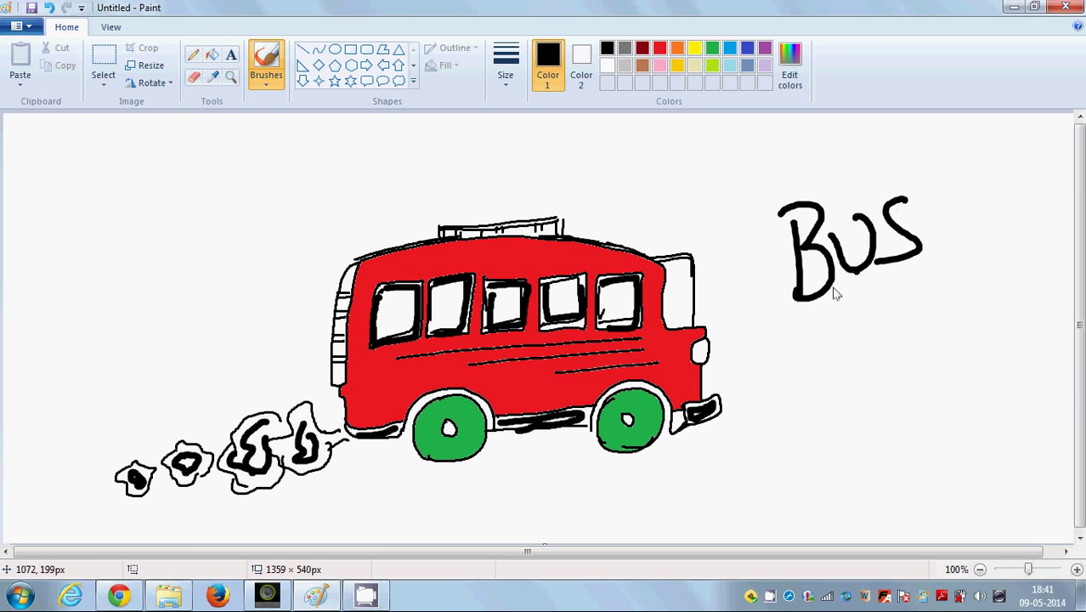
{"action": "left_click_drag", "start_coordinate": [757, 344], "coordinate": [945, 280]}
{"action": "left_click_drag", "start_coordinate": [800, 343], "coordinate": [948, 293]}
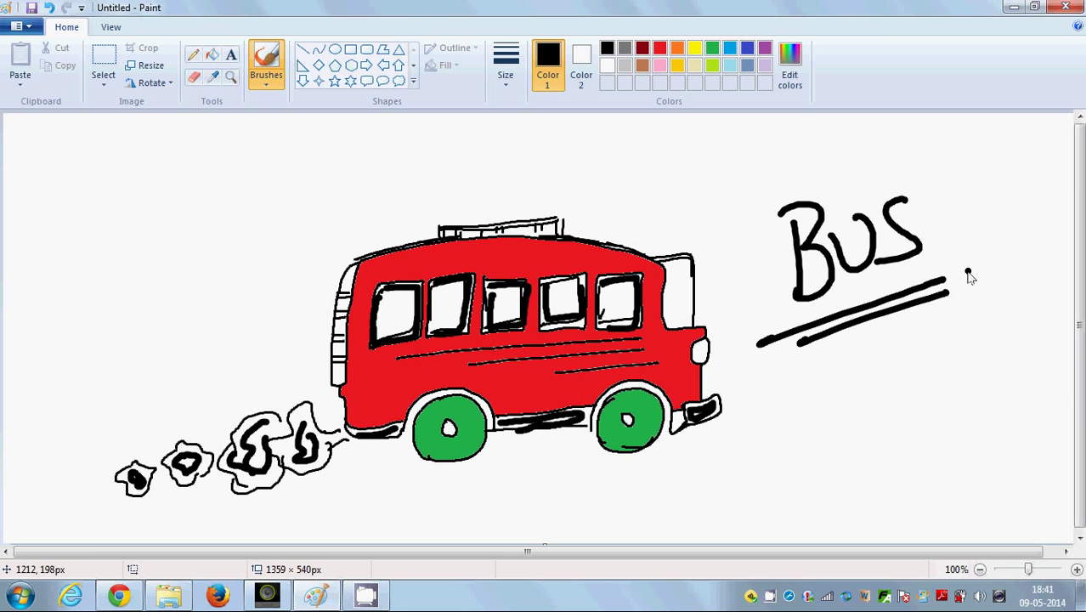